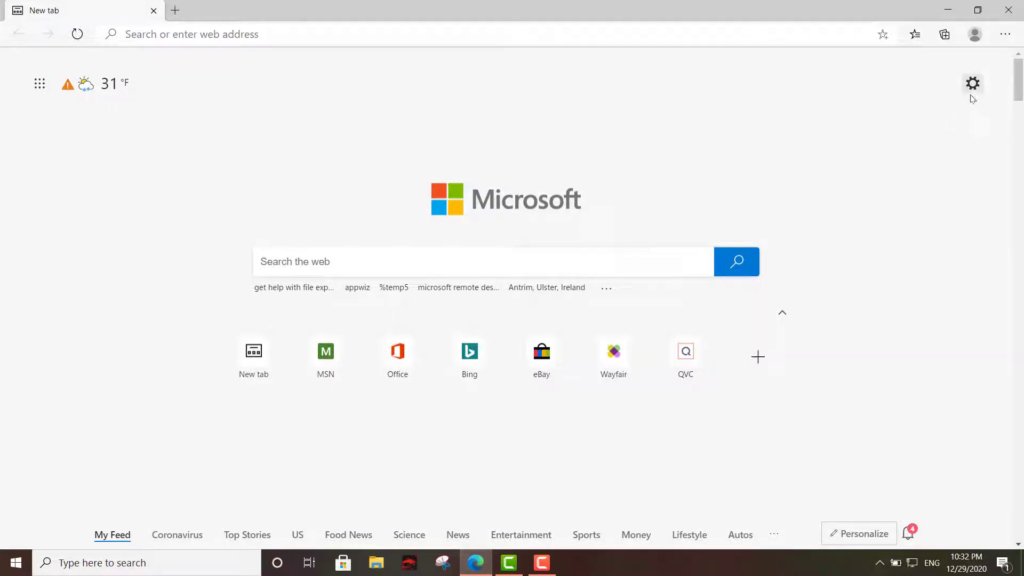
Preview the Inspirational and Informational new tab page layouts.
click(973, 85)
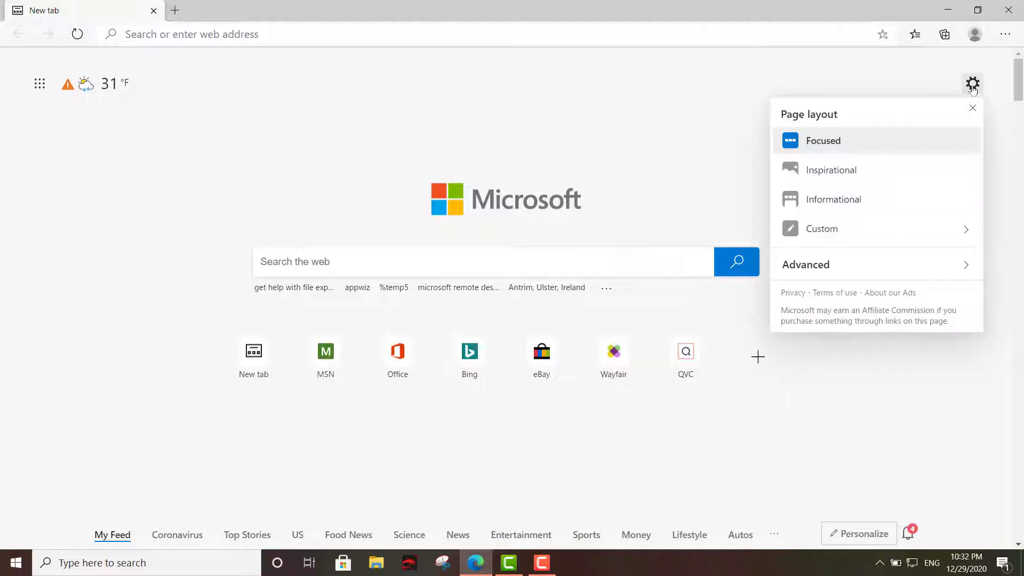
click(837, 172)
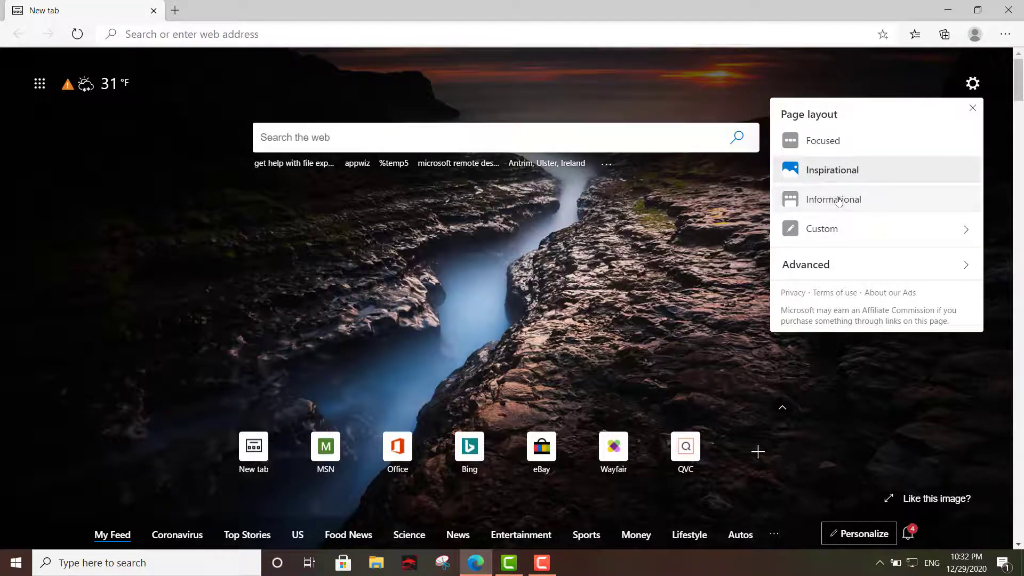
click(837, 199)
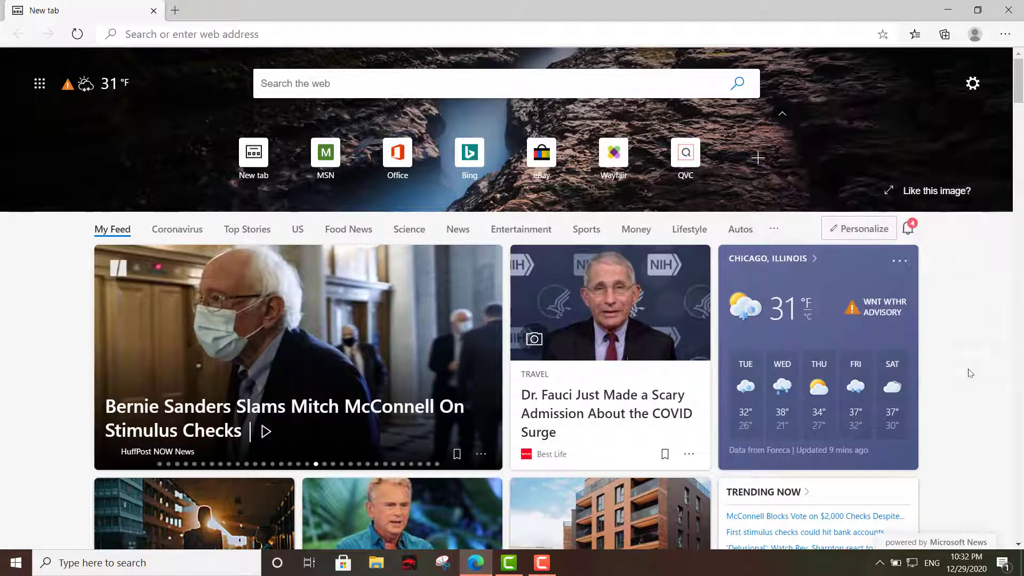
Try the Custom layout's own-image and custom-theme backgrounds, then turn the background off.
click(971, 85)
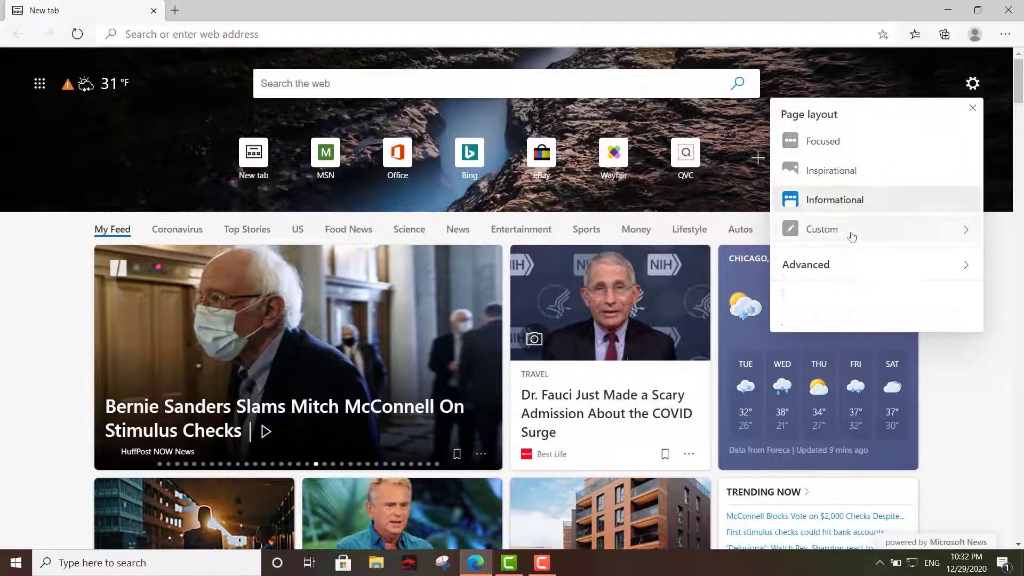
click(851, 231)
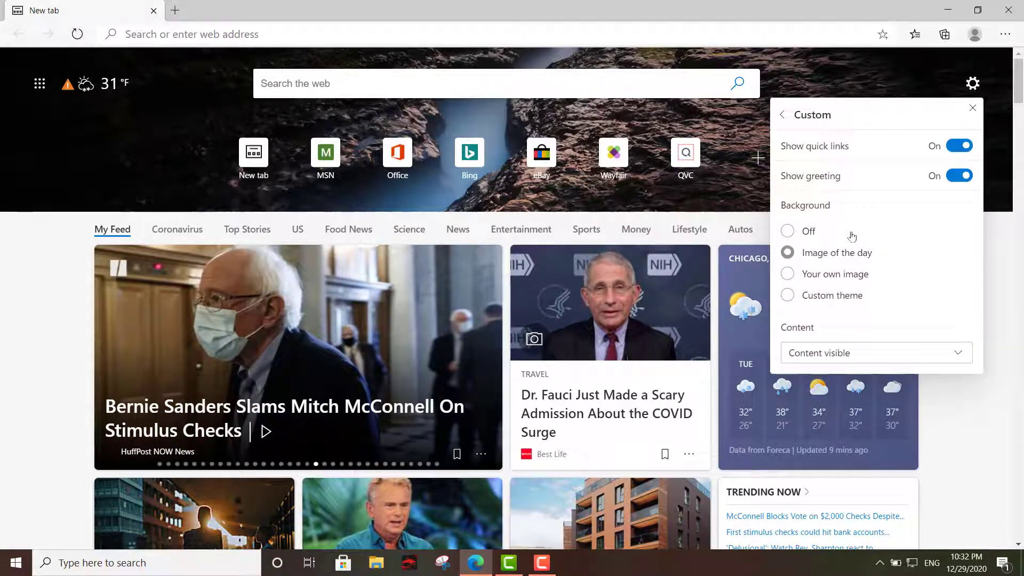
click(826, 277)
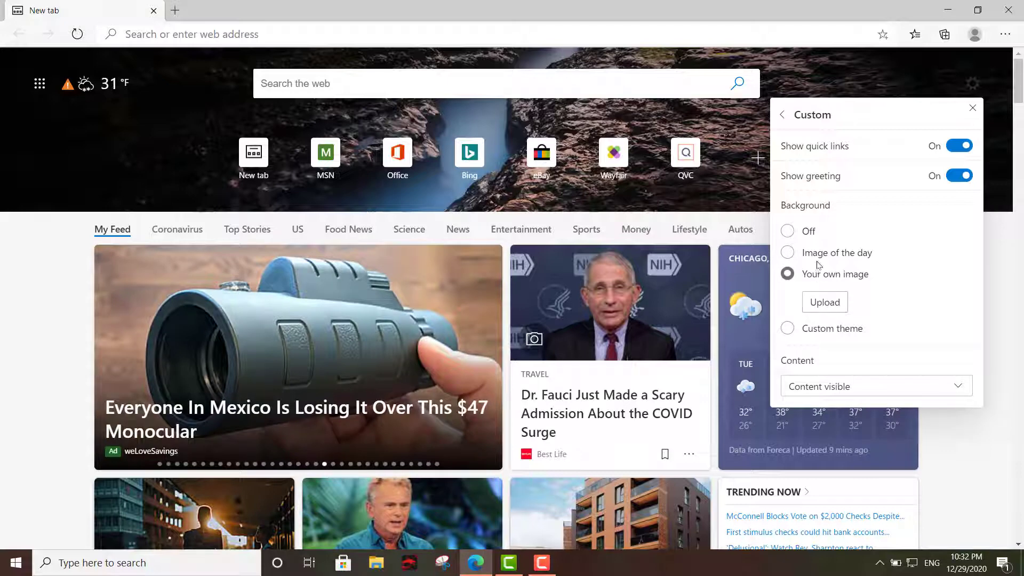
click(824, 327)
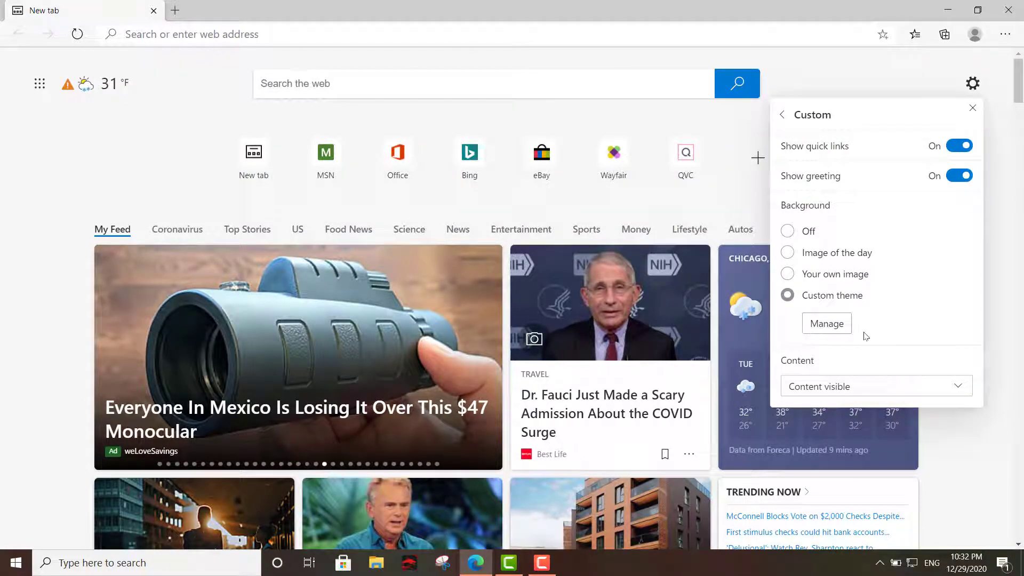
click(809, 233)
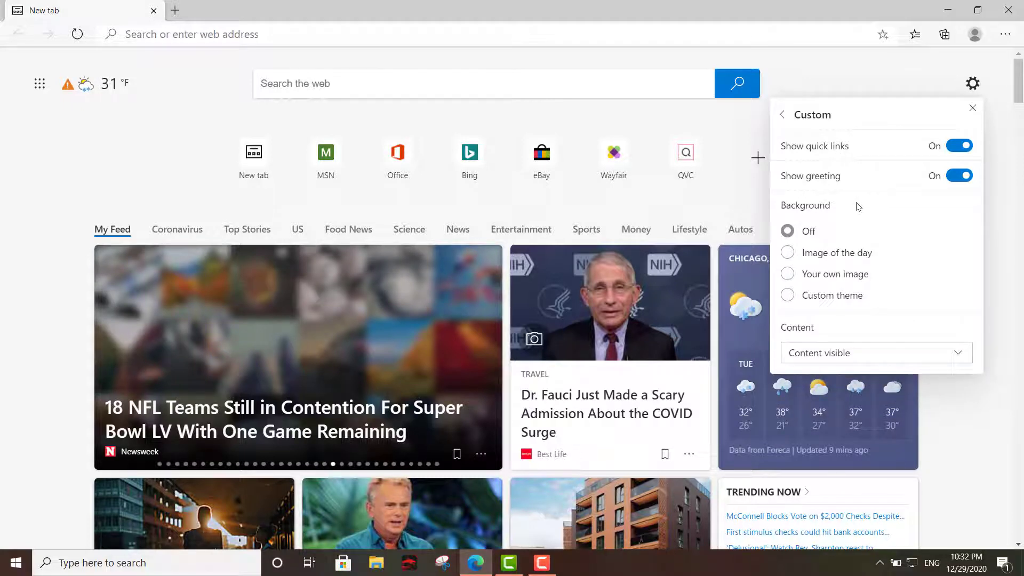
click(852, 72)
Switch the new tab page back to the Focused layout and close the panel.
click(973, 82)
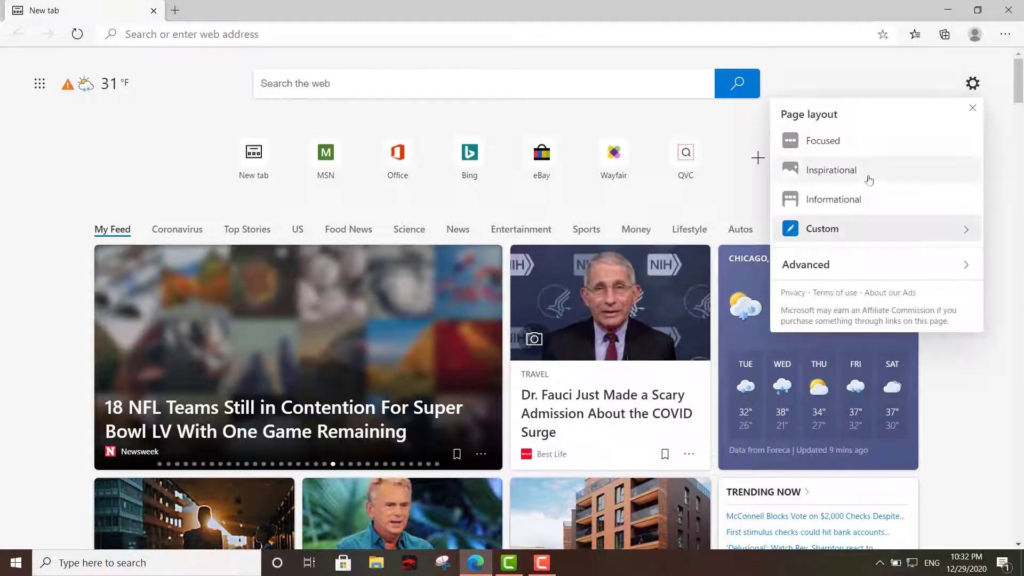
click(861, 153)
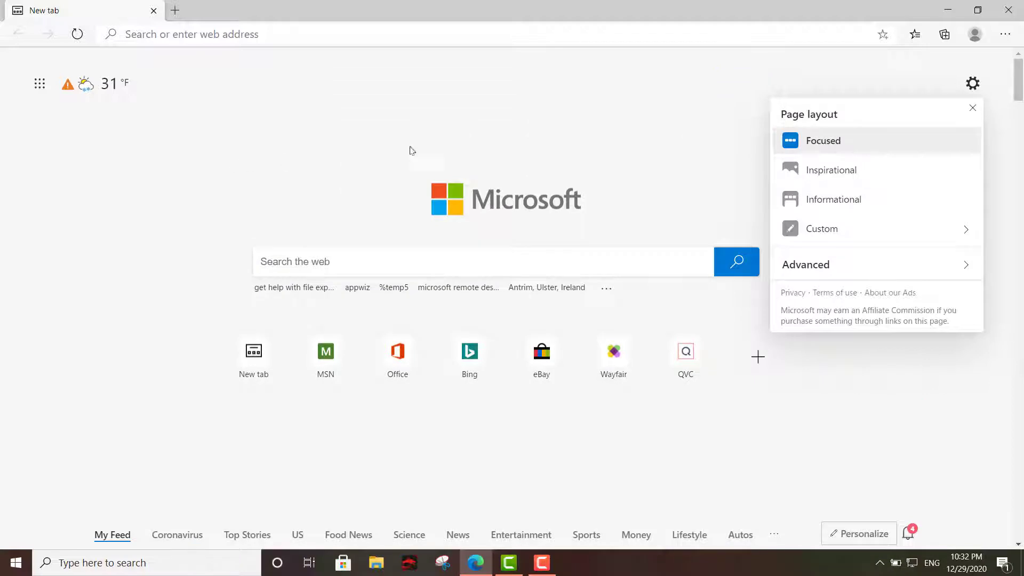
click(480, 122)
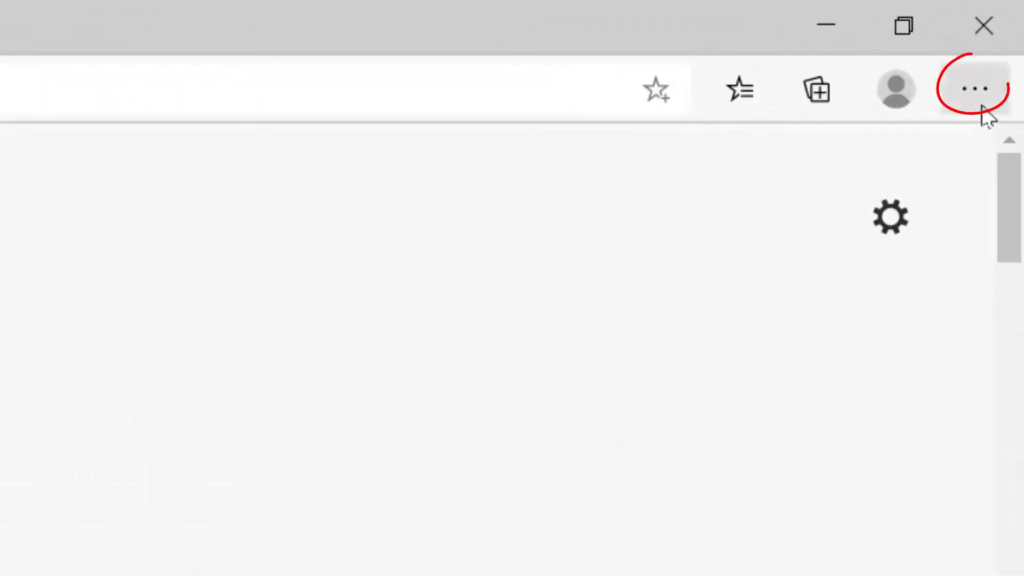
Go to Extensions from the Settings and more (...) menu.
click(976, 92)
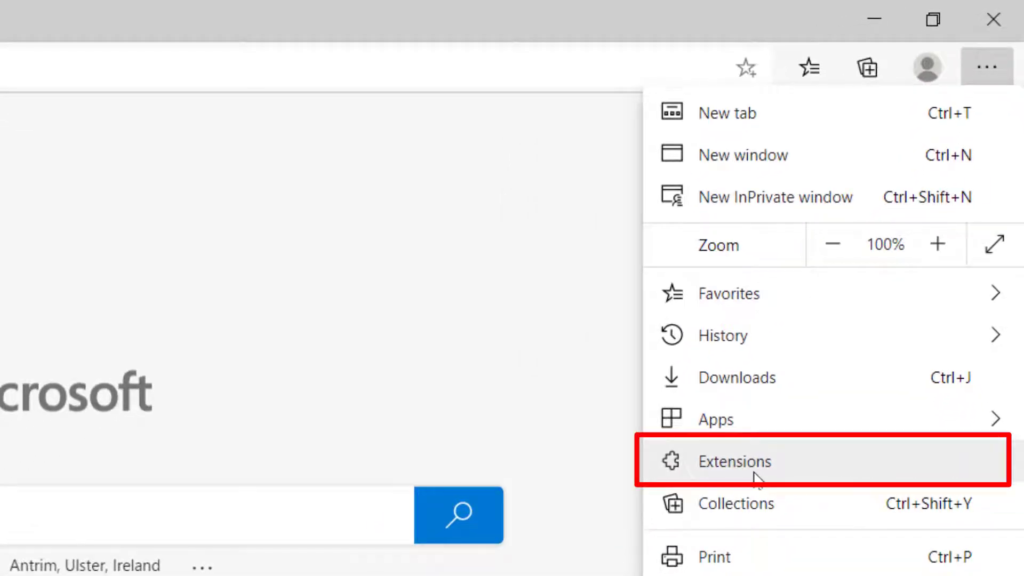
click(786, 474)
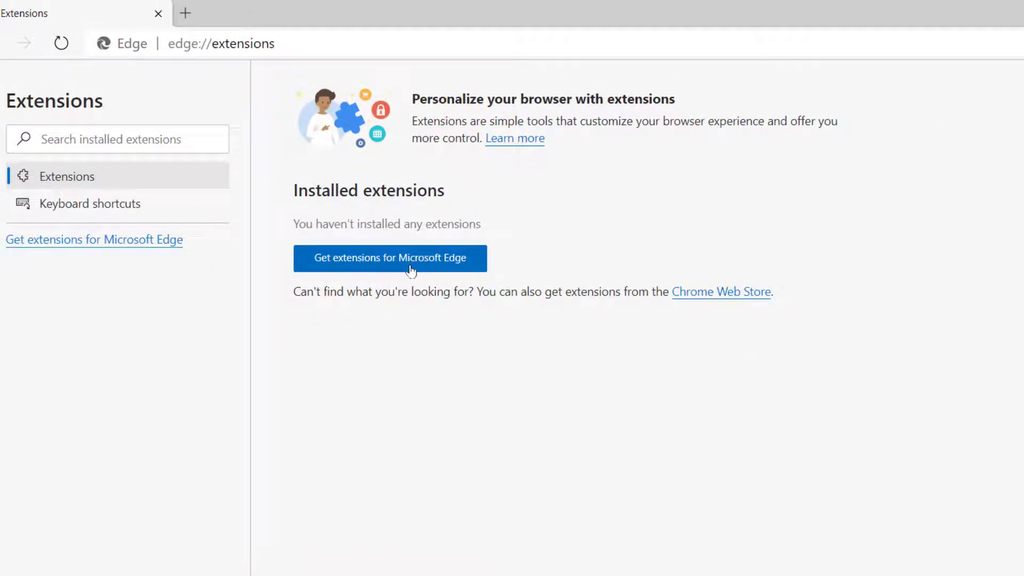
click(423, 259)
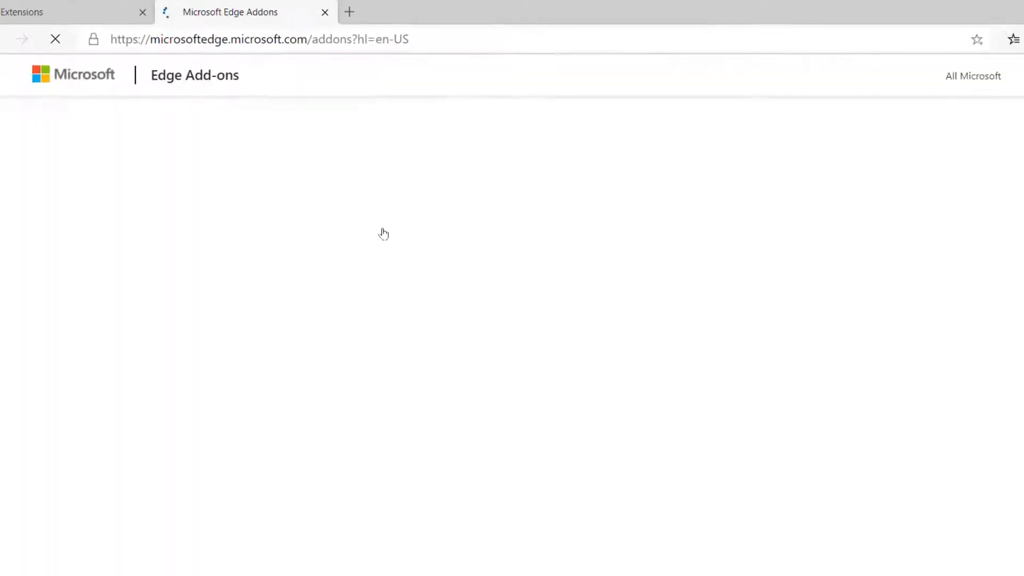
scroll(405, 275, down, 3)
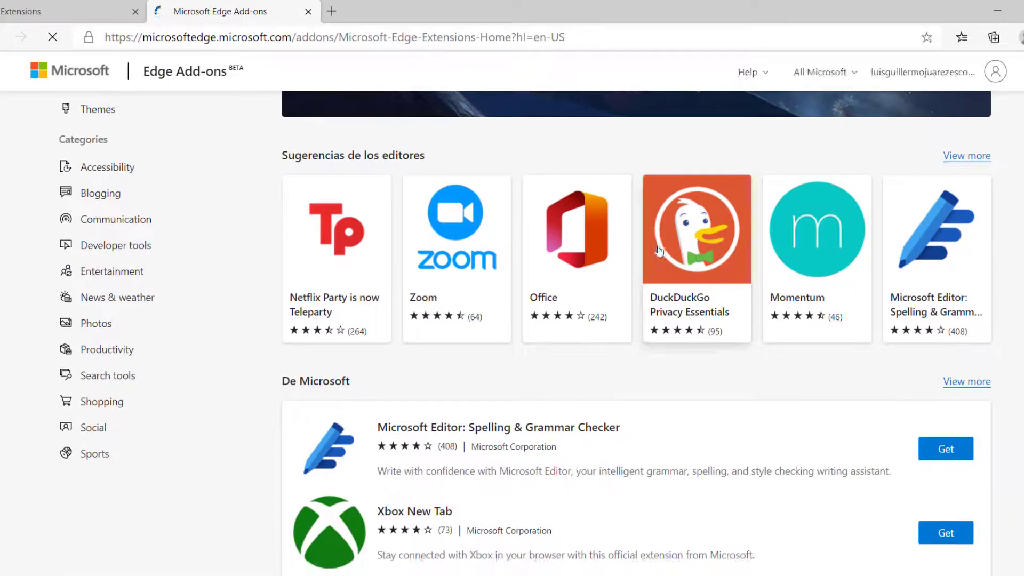
scroll(556, 332, down, 15)
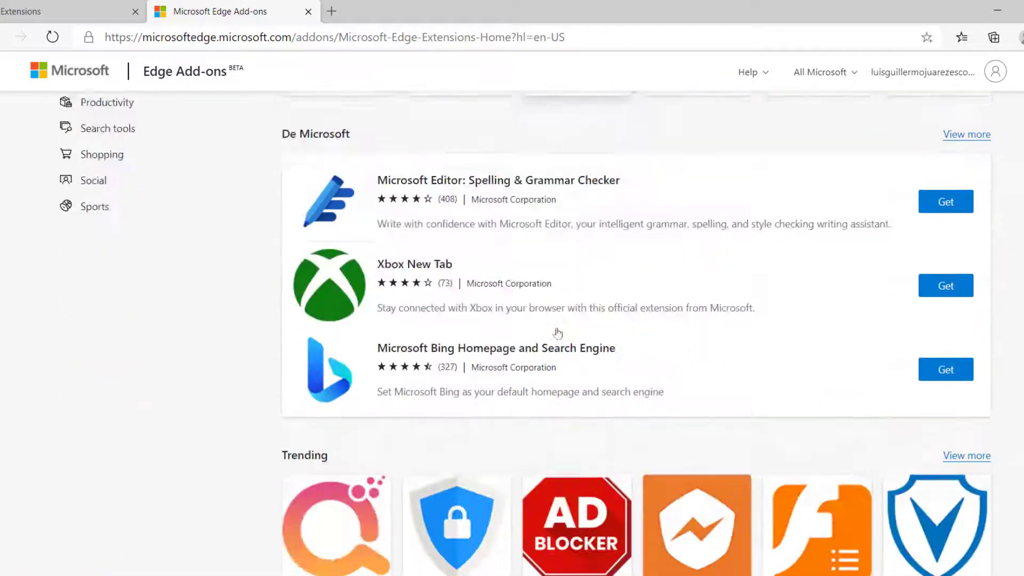
scroll(557, 333, down, 10)
scroll(559, 338, up, 4)
scroll(558, 338, up, 20)
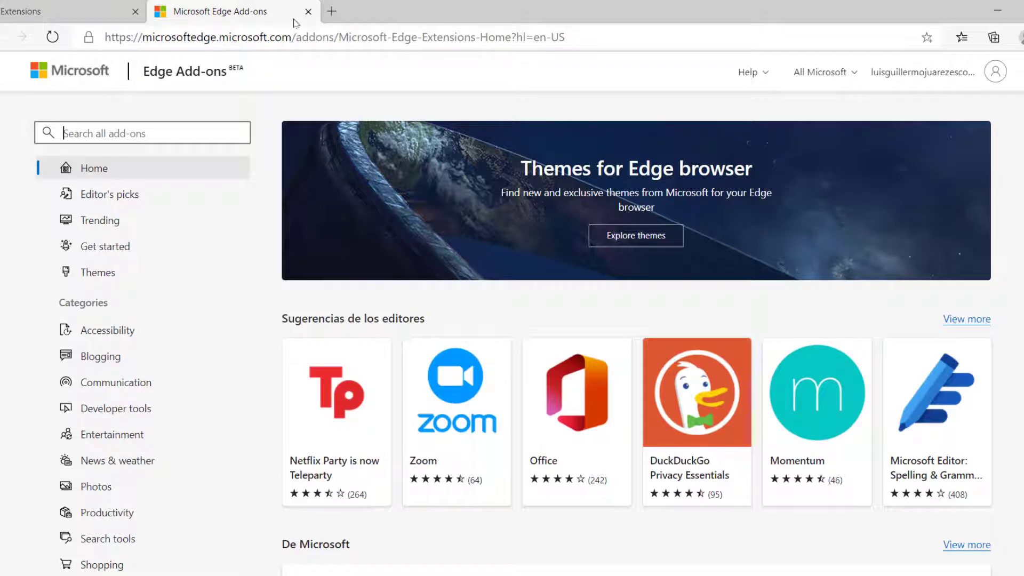
click(308, 11)
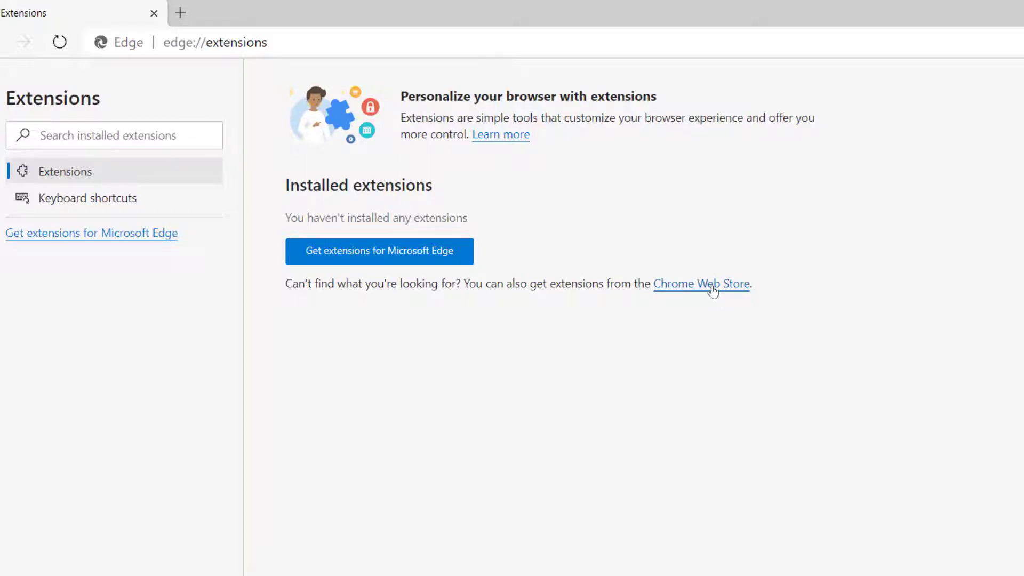
Open the Chrome Web Store in a new tab.
click(713, 290)
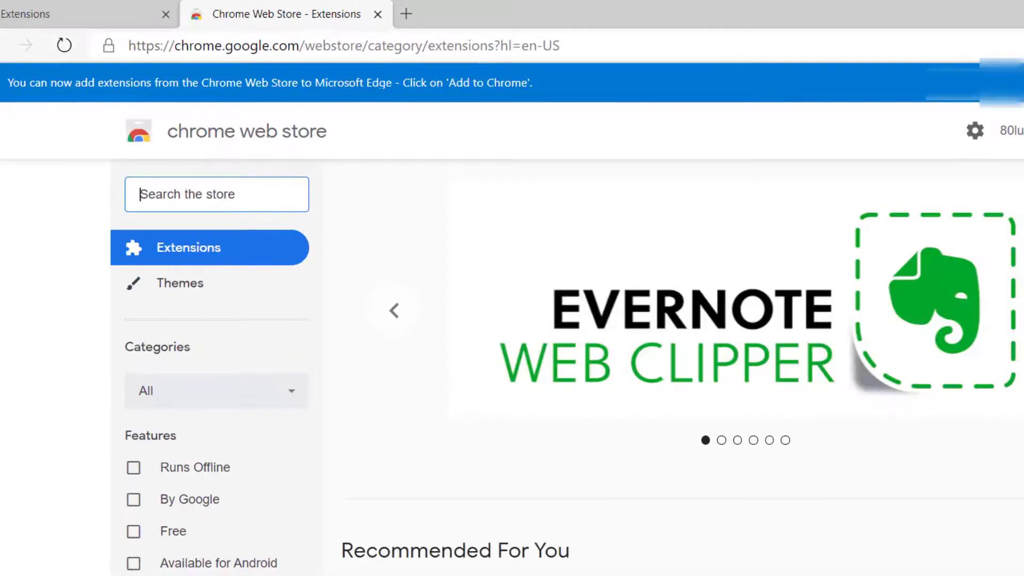
scroll(519, 231, down, 10)
scroll(565, 249, down, 15)
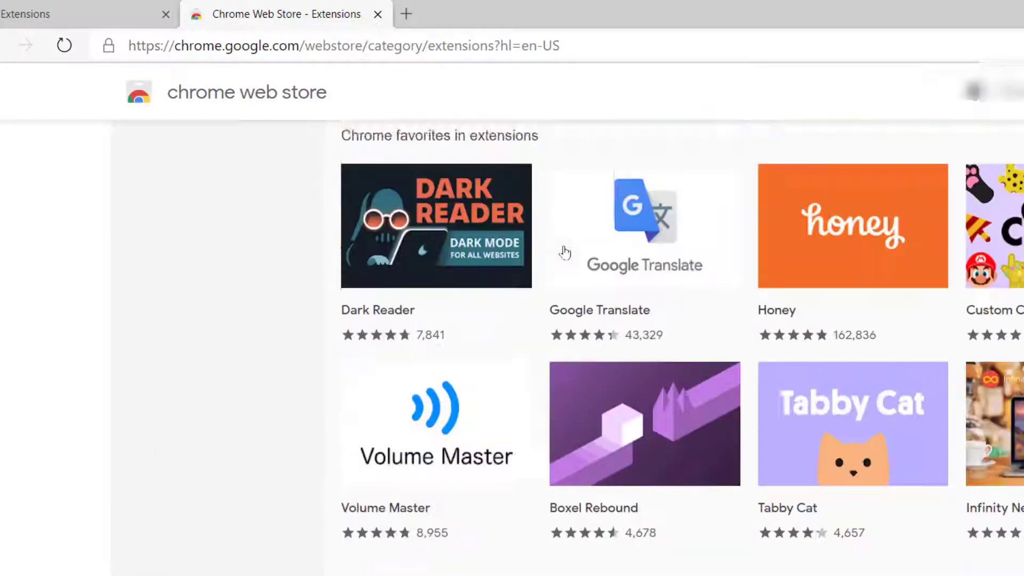
scroll(565, 253, up, 20)
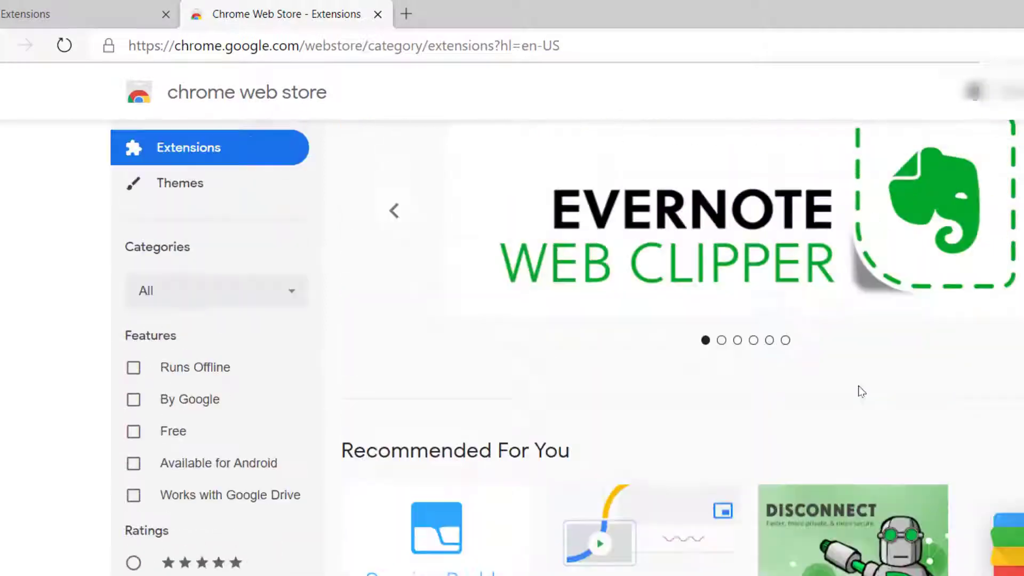
Show the Themes category and scroll down to the JLA for the Art Lover - 1920px theme.
click(208, 250)
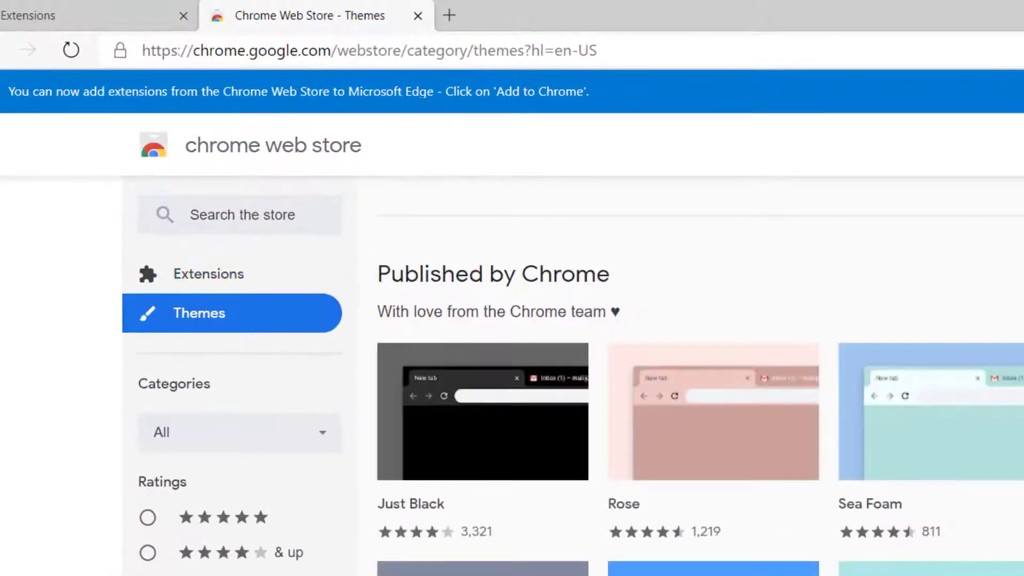
scroll(423, 259, down, 1)
scroll(509, 373, down, 15)
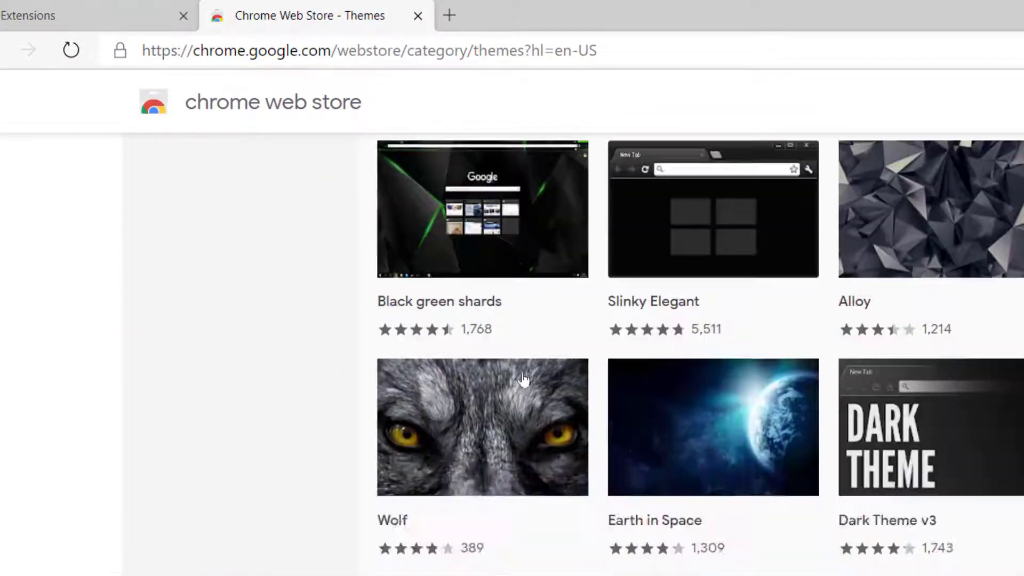
scroll(524, 375, down, 15)
scroll(532, 373, up, 6)
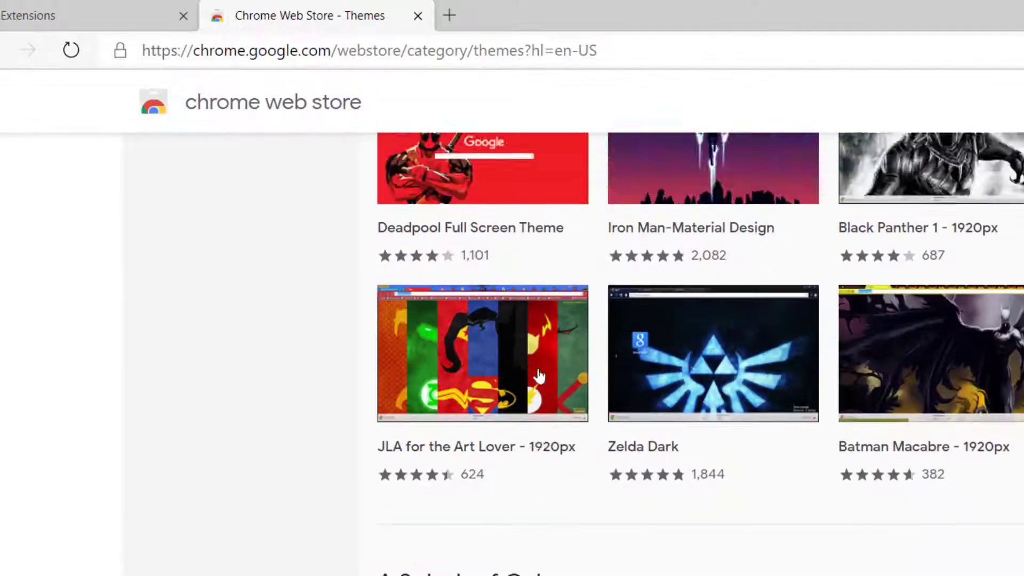
scroll(532, 373, down, 6)
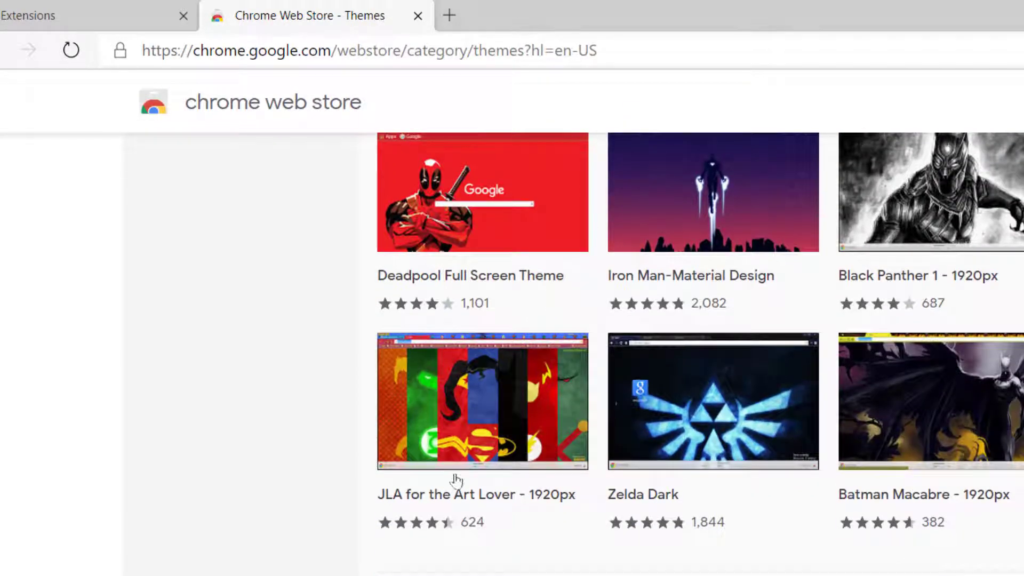
Open the JLA for the Art Lover - 1920px theme, add it, and dismiss the Download interrupted error.
mouse_move(488, 461)
click(521, 418)
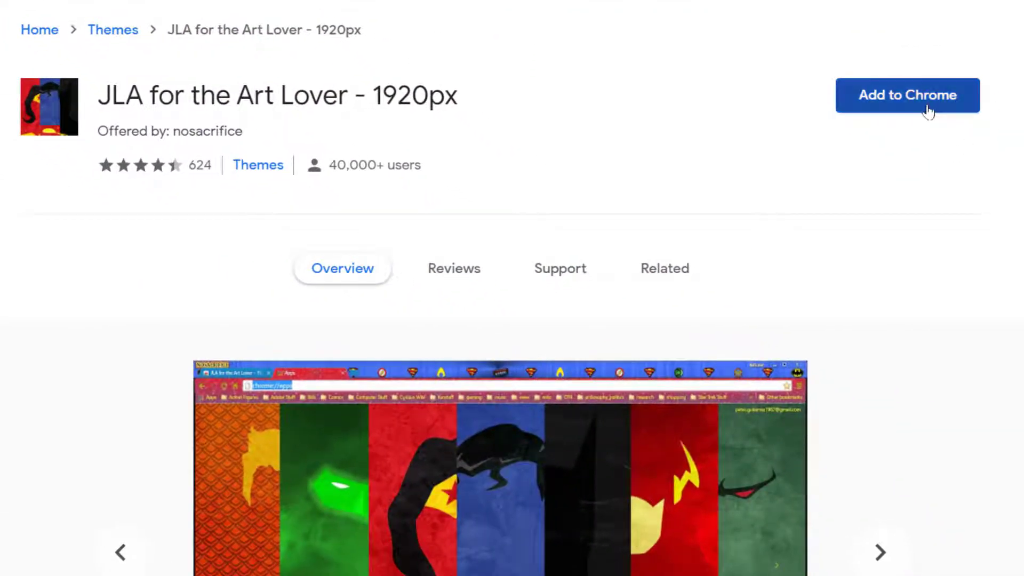
click(967, 148)
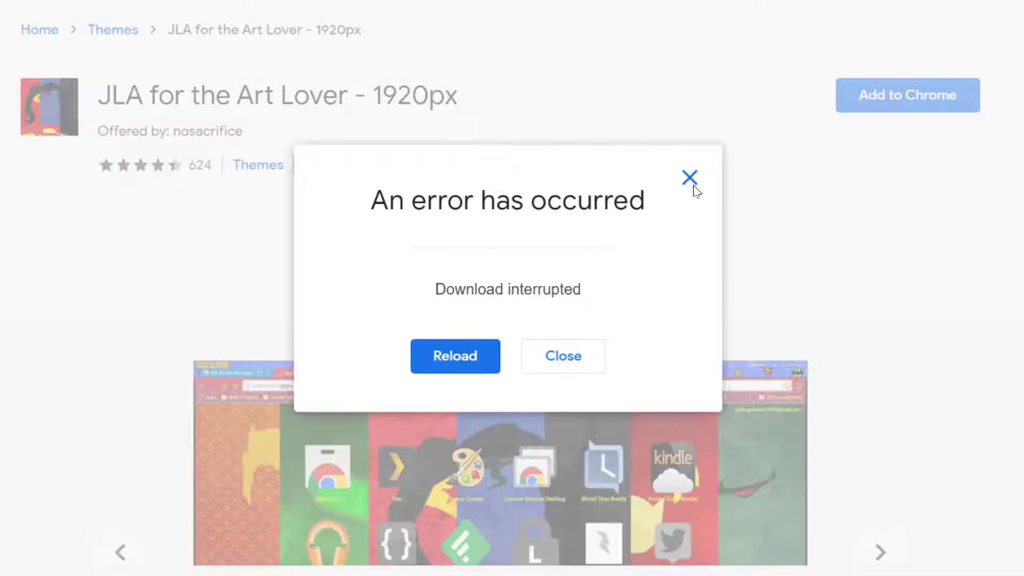
click(690, 178)
Retry Add to Chrome until the JLA theme shows Added to Chrome.
scroll(937, 66, down, 1)
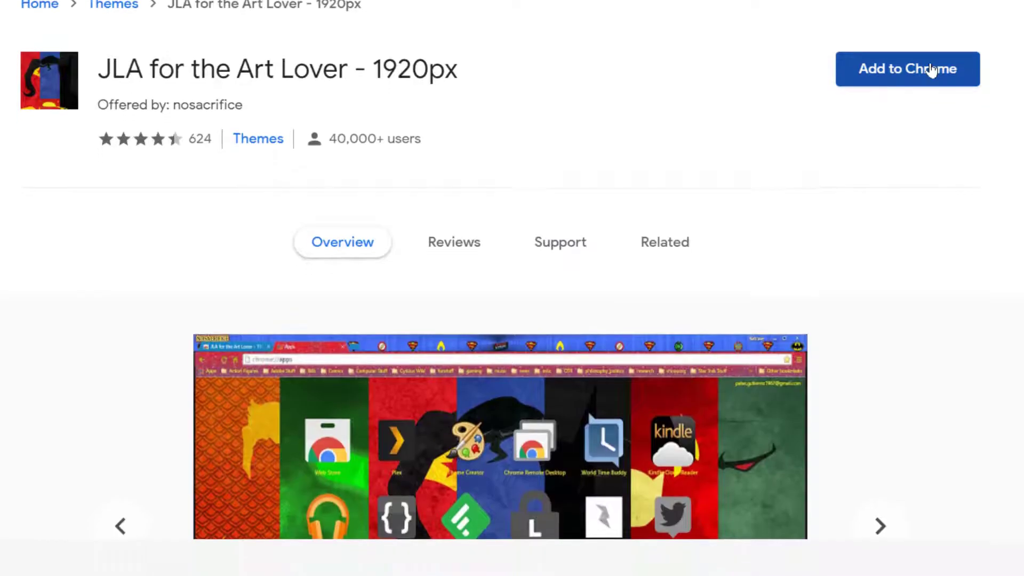
click(931, 53)
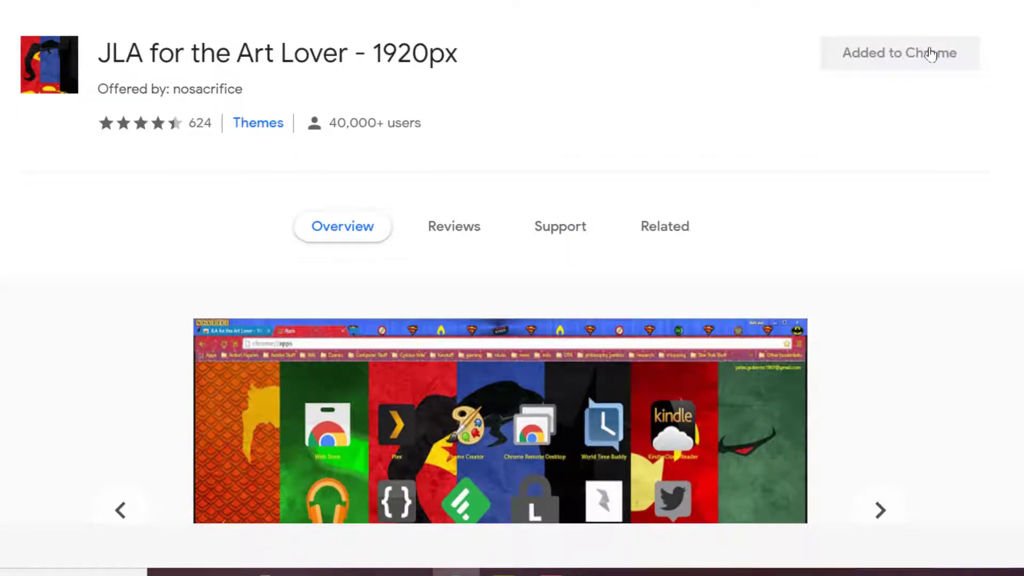
scroll(856, 88, up, 1)
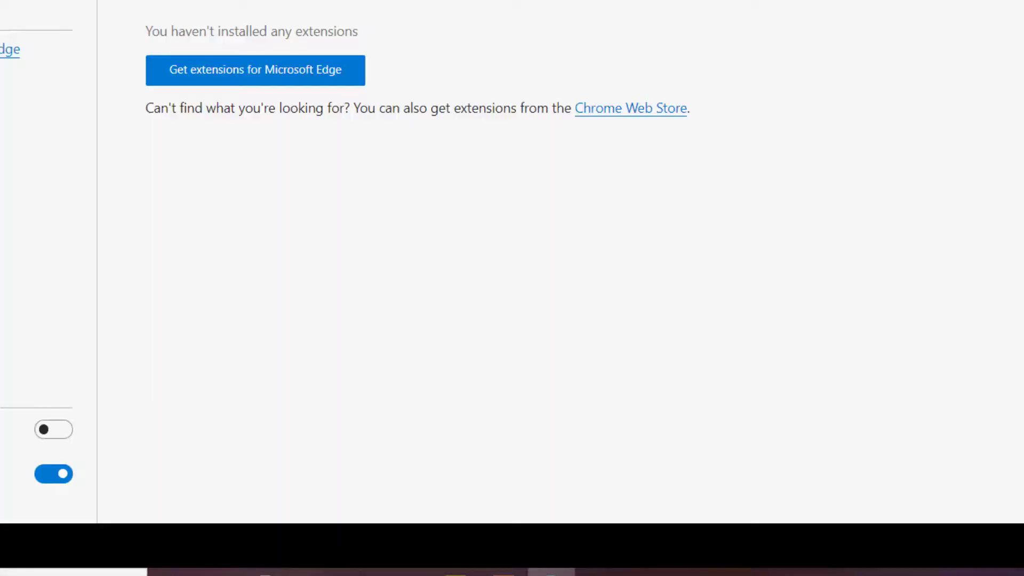
Check the JLA superhero background in a new tab, then go back to the Extensions page.
click(176, 11)
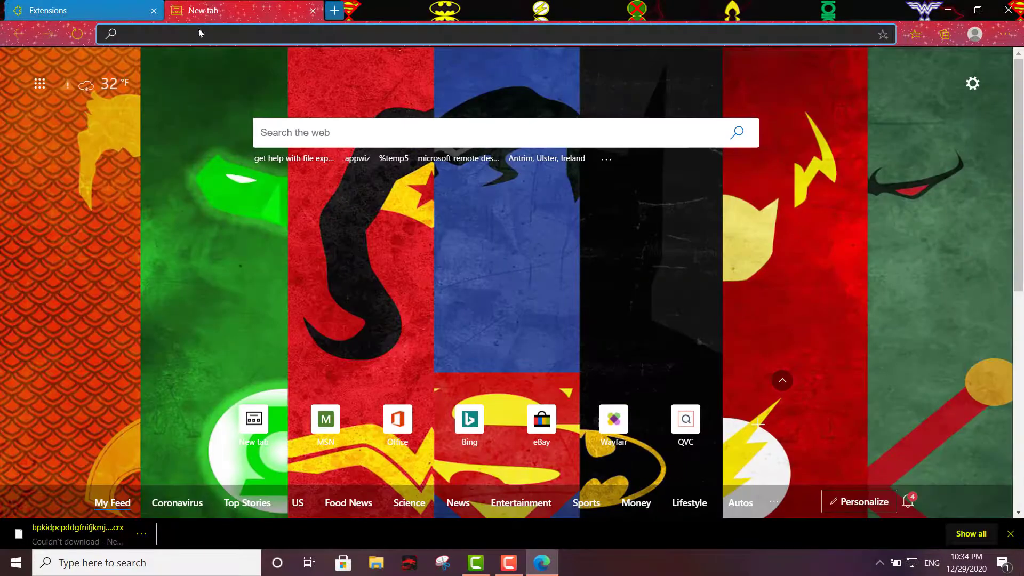
scroll(843, 226, down, 1)
scroll(835, 263, up, 1)
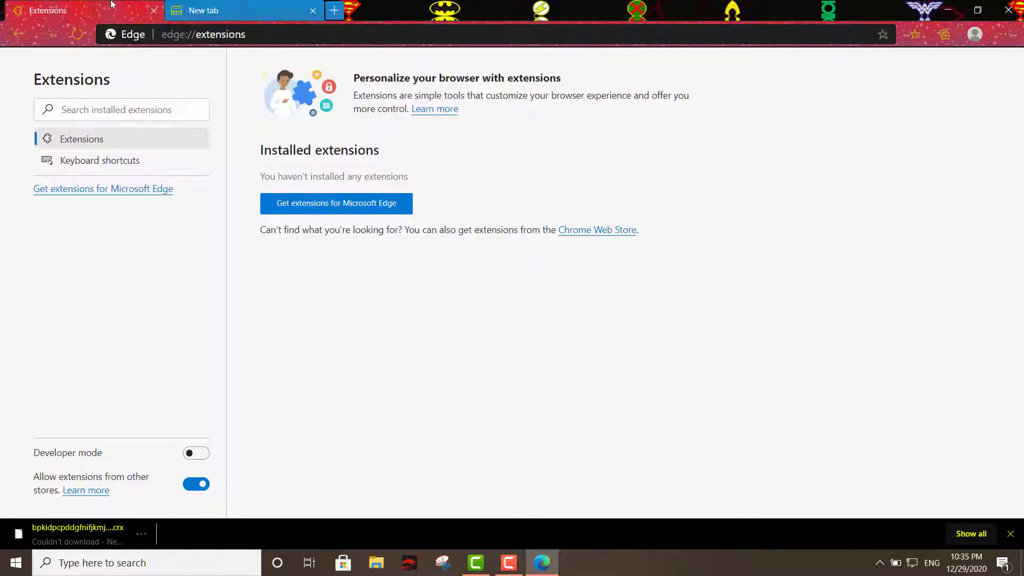
click(117, 7)
Open the Chrome Web Store and search it for 'grammarly'.
click(609, 231)
scroll(666, 220, down, 5)
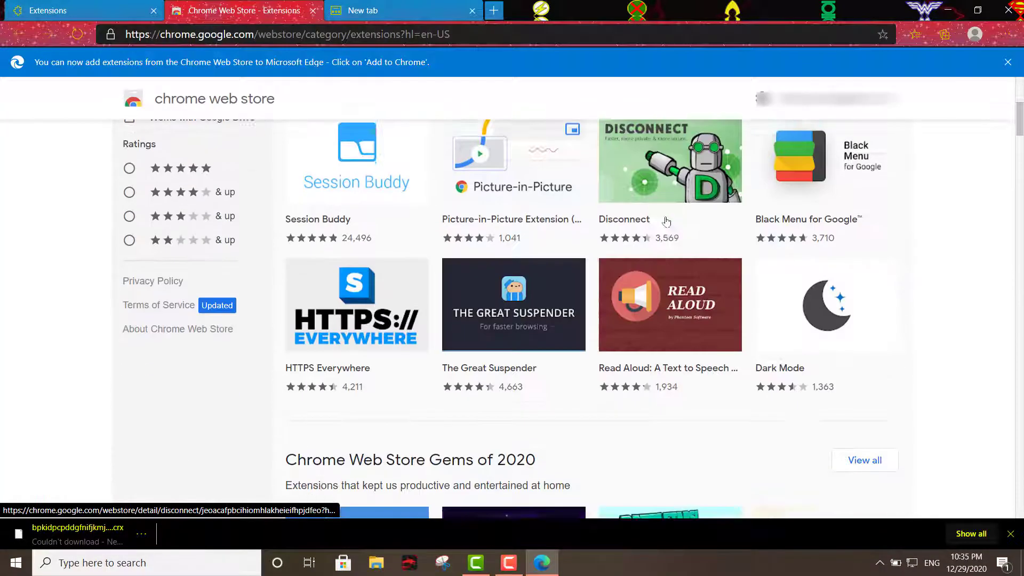
scroll(666, 220, down, 7)
scroll(666, 218, up, 7)
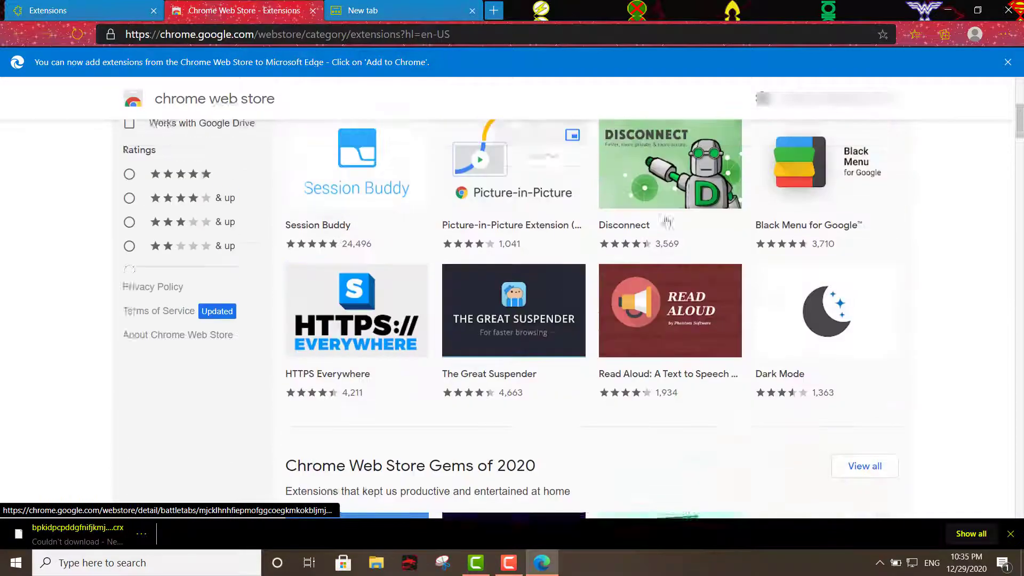
scroll(667, 221, down, 15)
scroll(666, 221, up, 5)
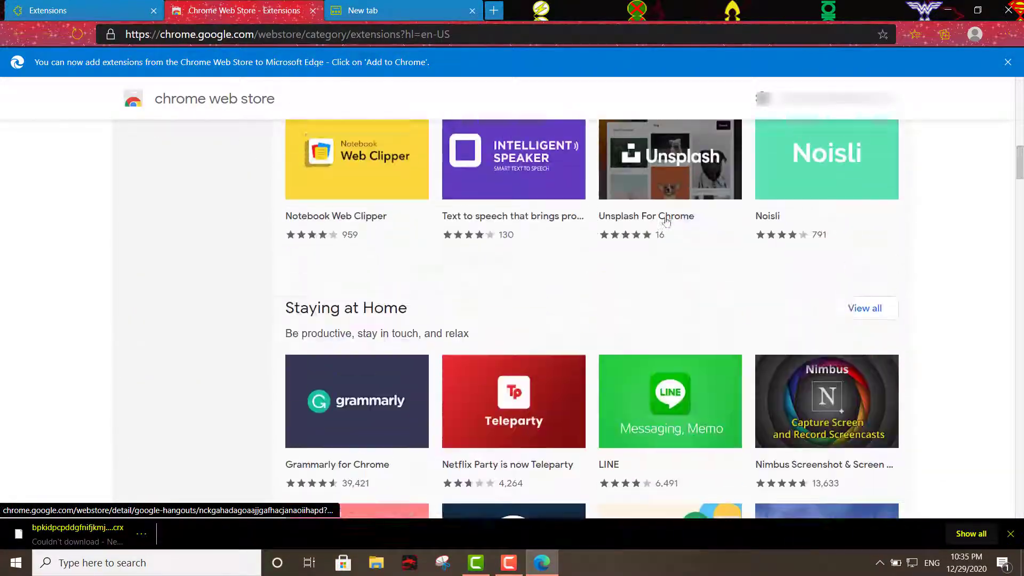
scroll(666, 220, up, 10)
click(183, 149)
text(G)
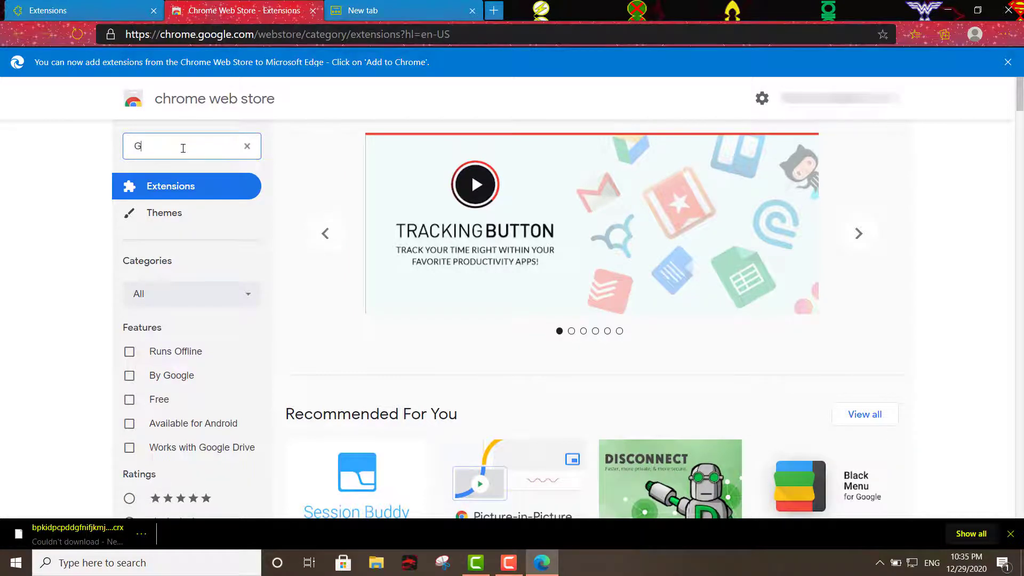
text(ramm)
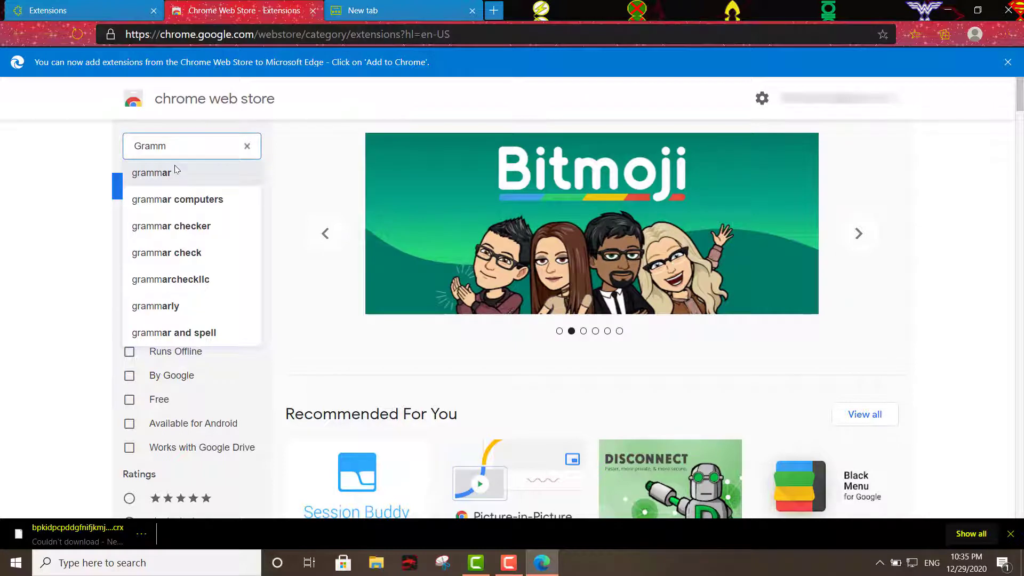
click(174, 306)
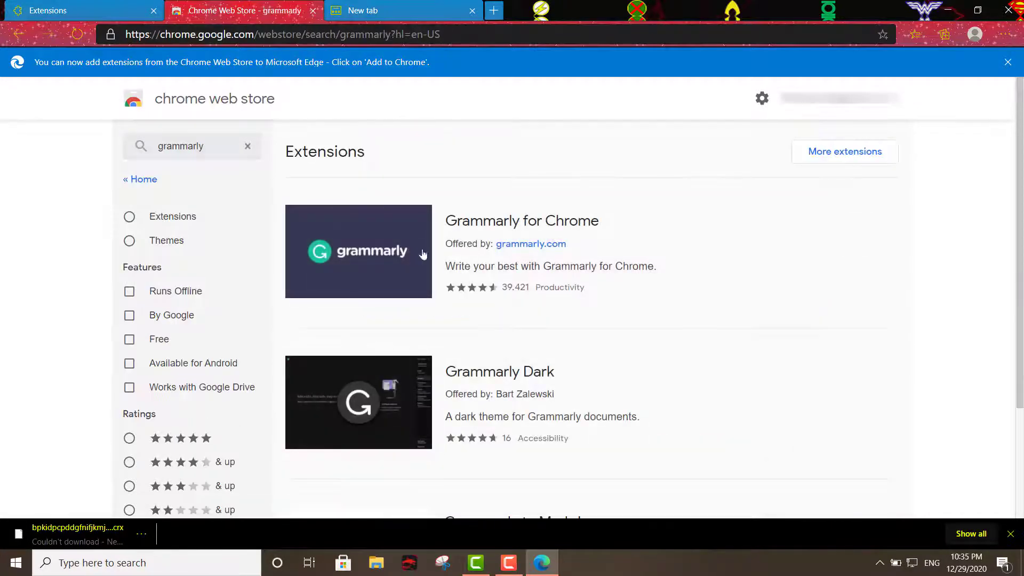
Install Grammarly for Chrome via Add extension and check its toolbar panel.
click(491, 235)
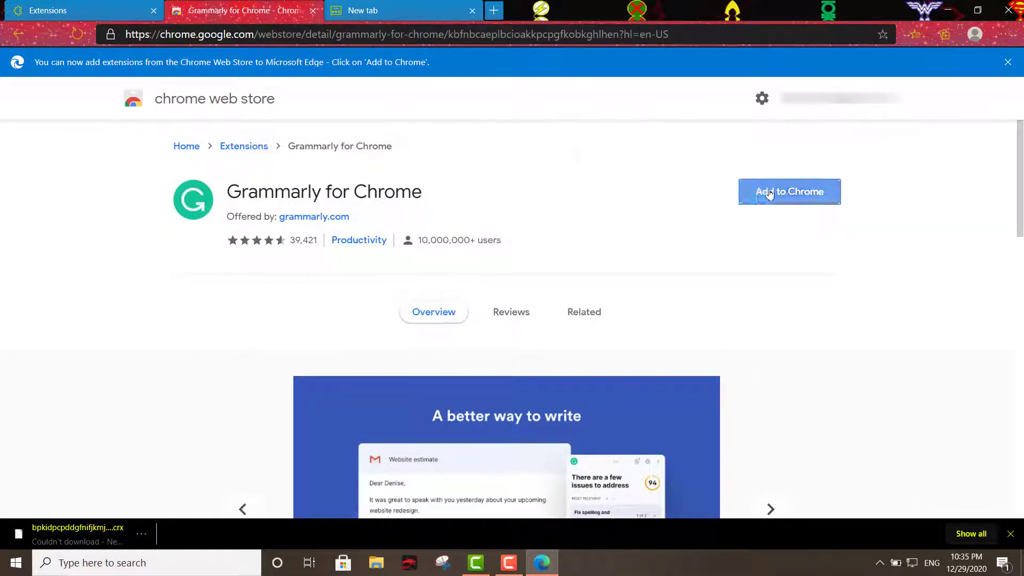
click(769, 193)
click(515, 159)
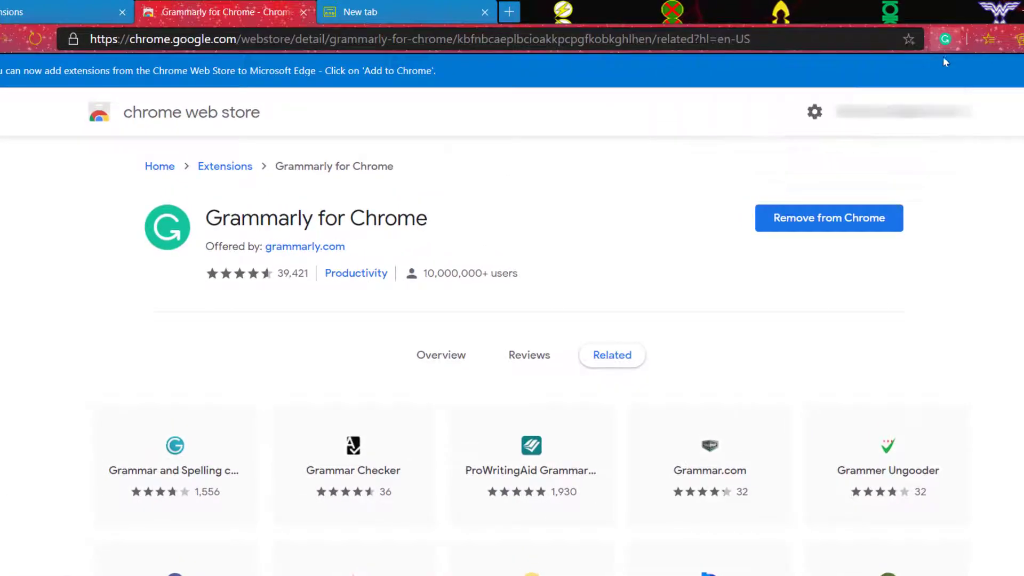
click(946, 39)
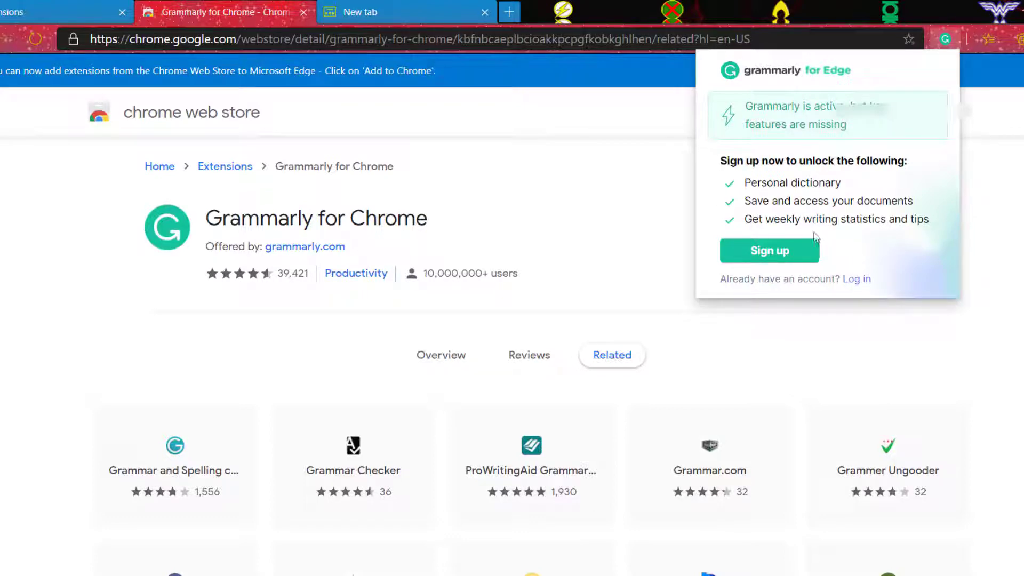
click(545, 169)
Search installed extensions for 'Auto page refresh', clear the search, and go back to the Grammarly tab.
click(67, 15)
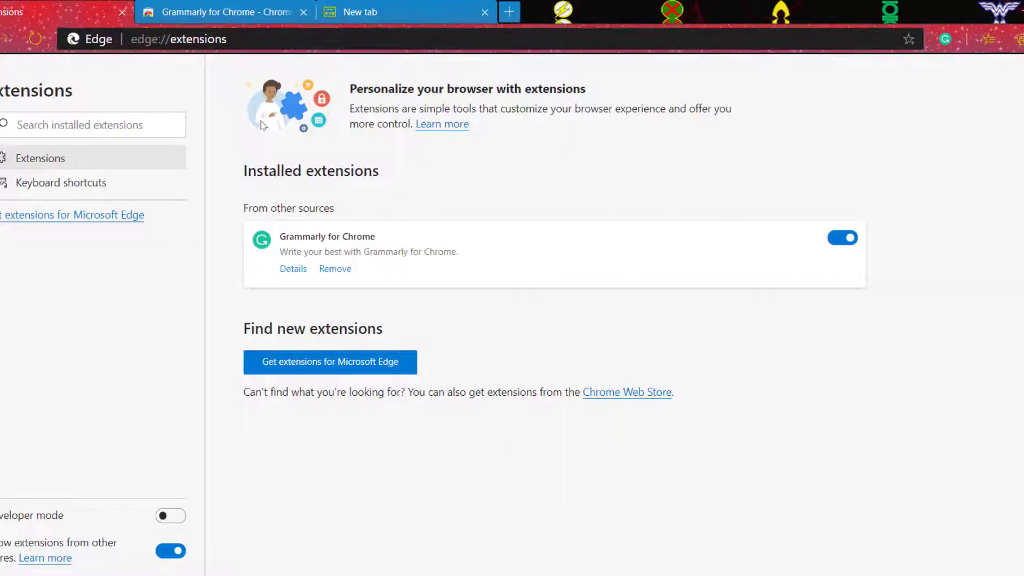
click(82, 118)
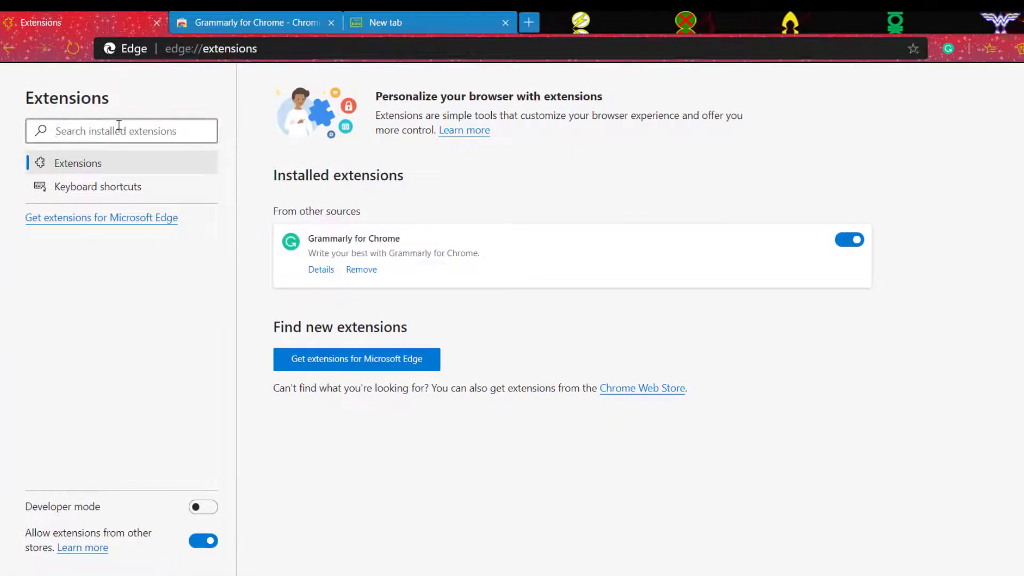
text(Au)
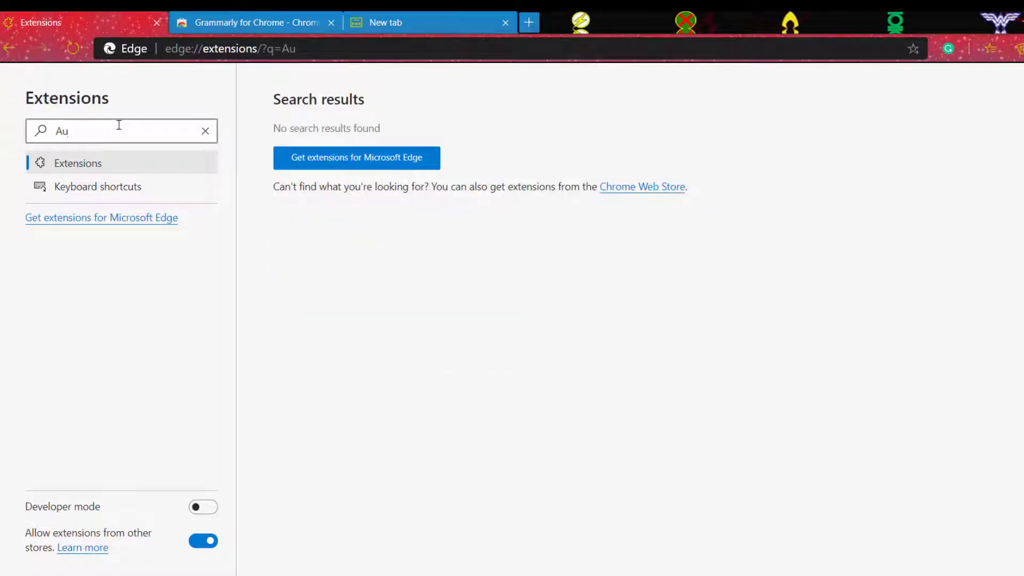
text(to page refresh)
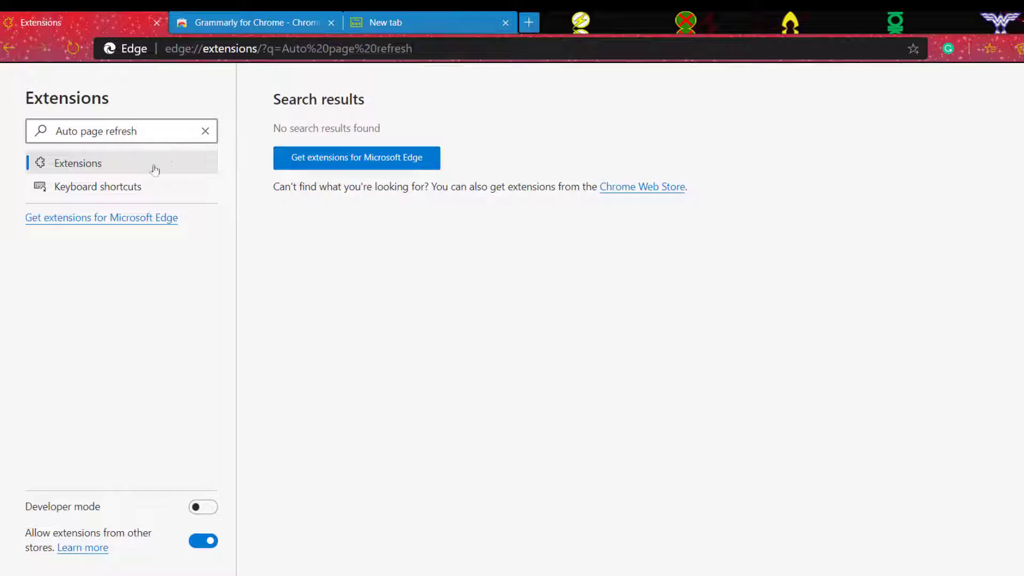
click(205, 131)
click(249, 31)
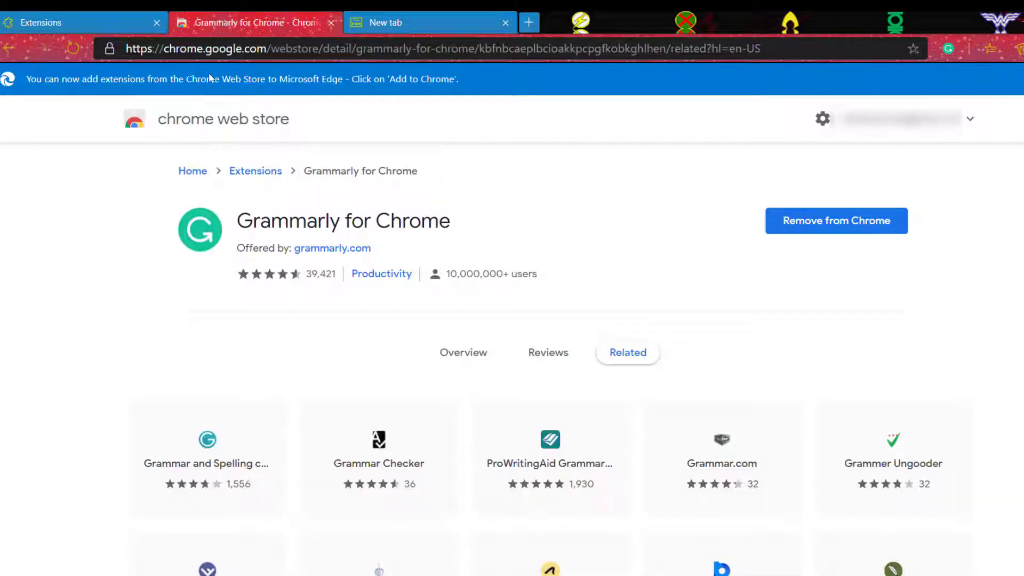
Search the store's Extensions for 'auto page refresh'.
click(255, 171)
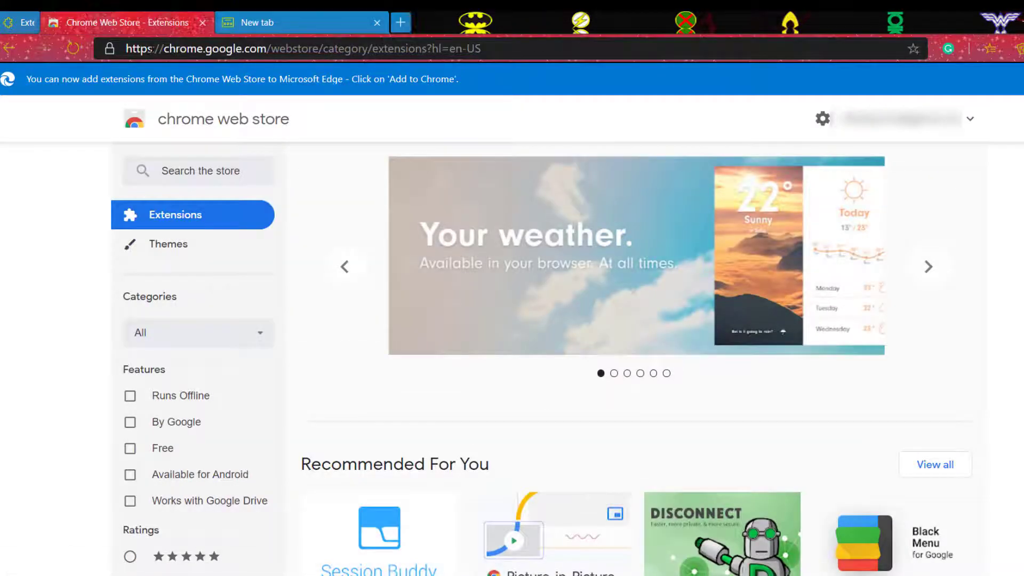
click(189, 170)
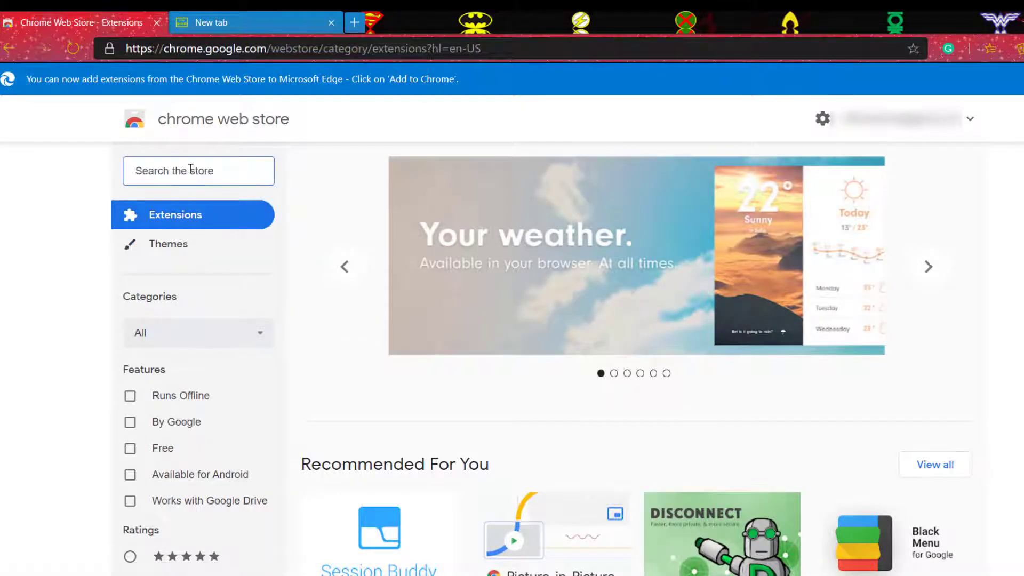
text(Auto page )
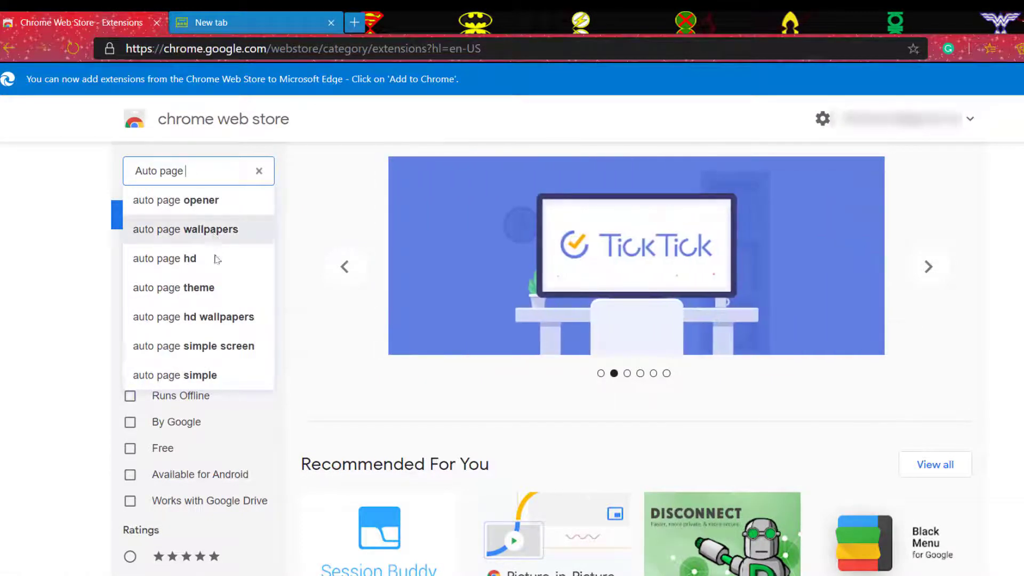
text(re)
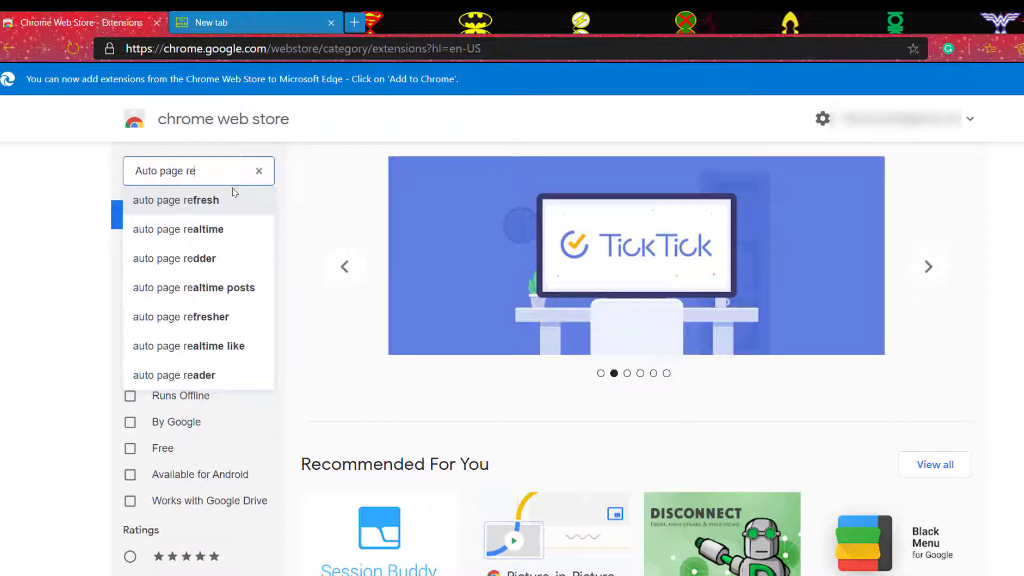
click(233, 194)
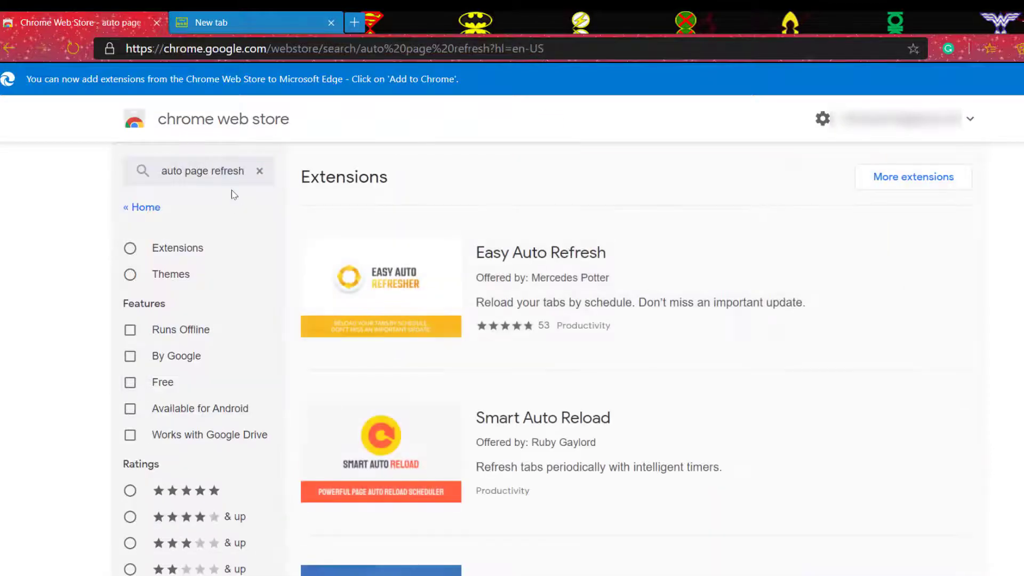
scroll(455, 297, down, 7)
Add the Page Refresh extension to Edge, confirming with Add extension.
click(430, 250)
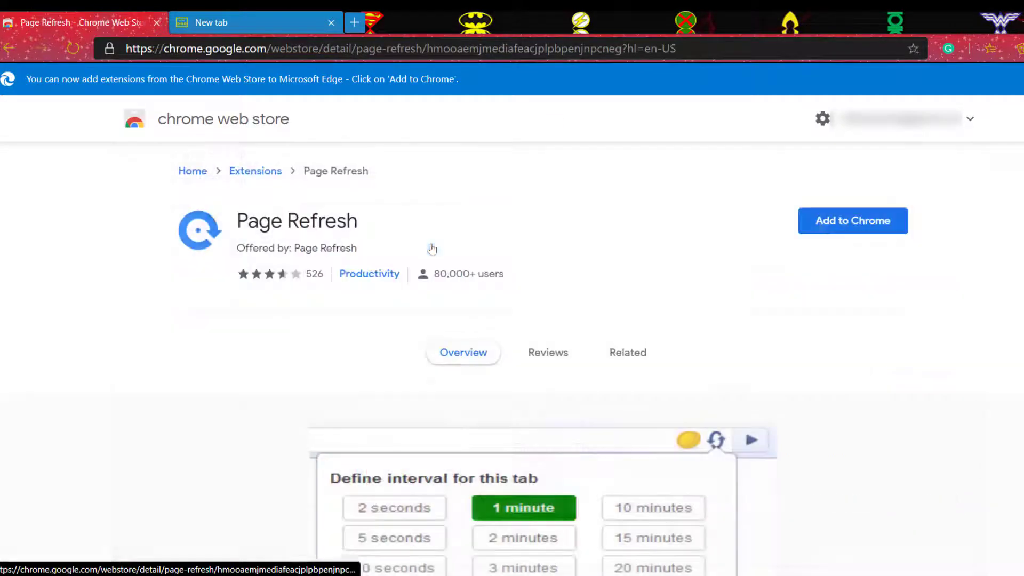
click(835, 230)
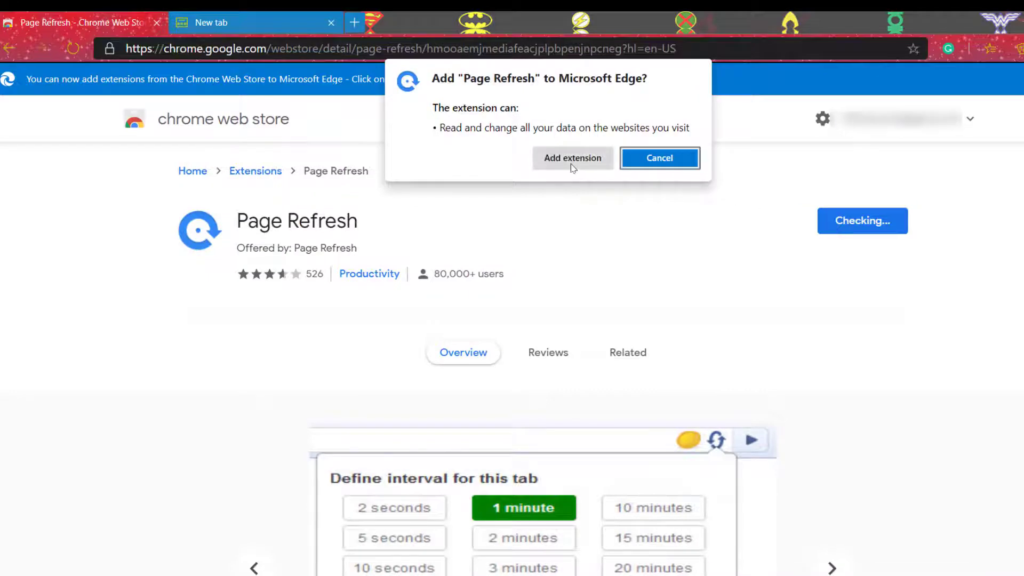
click(573, 158)
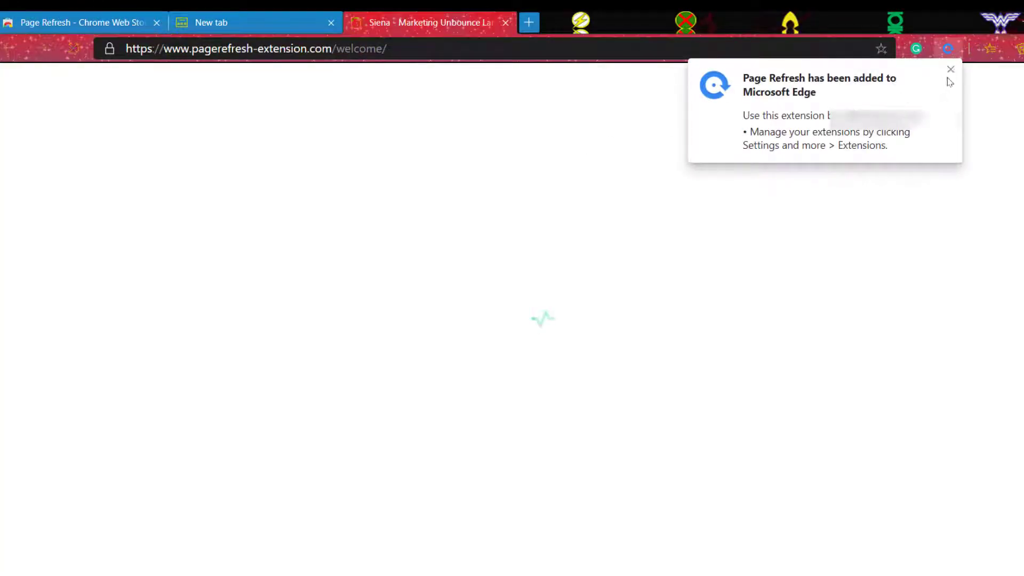
Start a Page Refresh auto-reload timer of 8 min 15 sec.
click(950, 70)
click(949, 50)
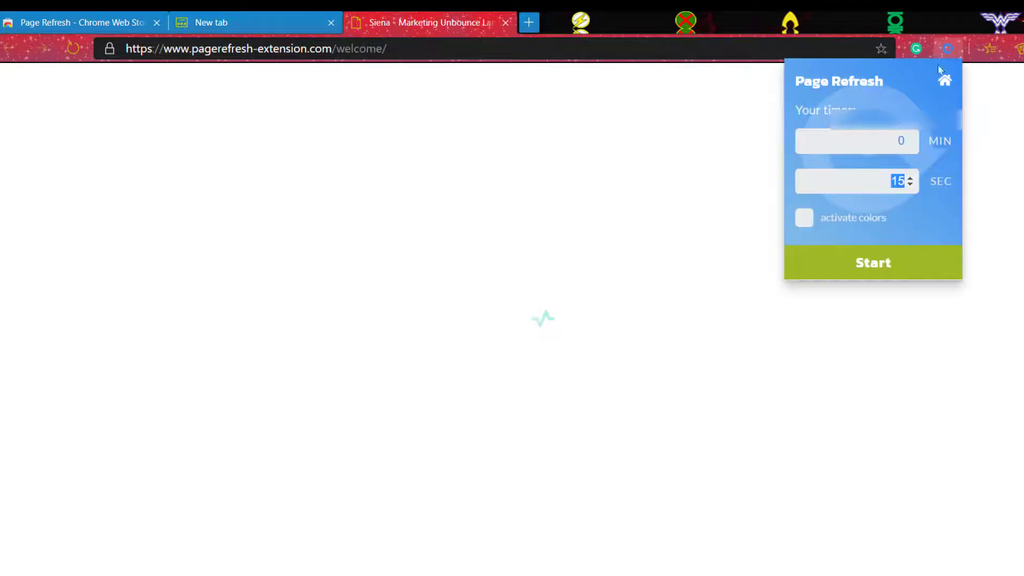
click(910, 137)
click(885, 264)
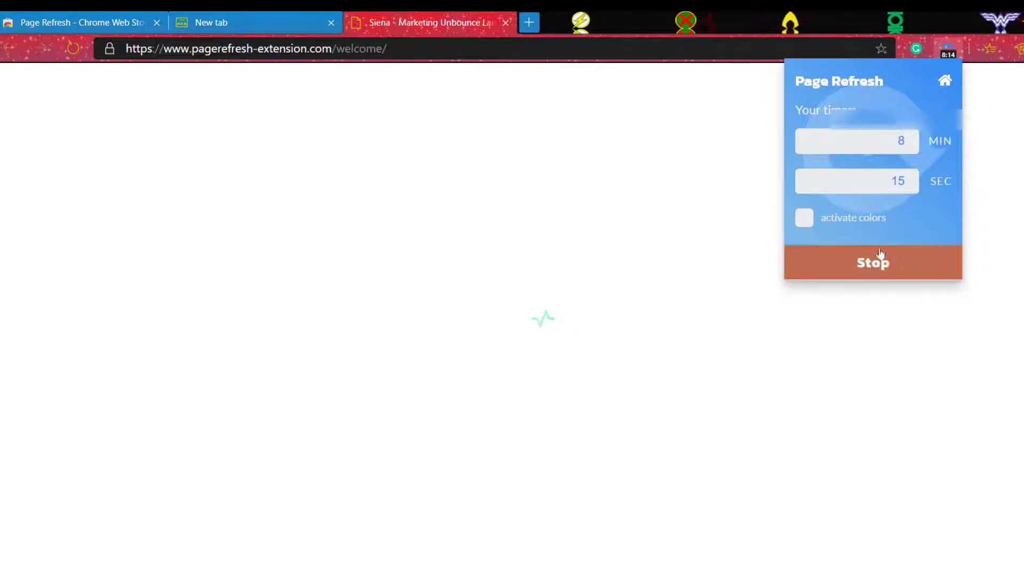
Close the timer panel and the leftover Web Store tab, leaving the new tab page.
click(764, 218)
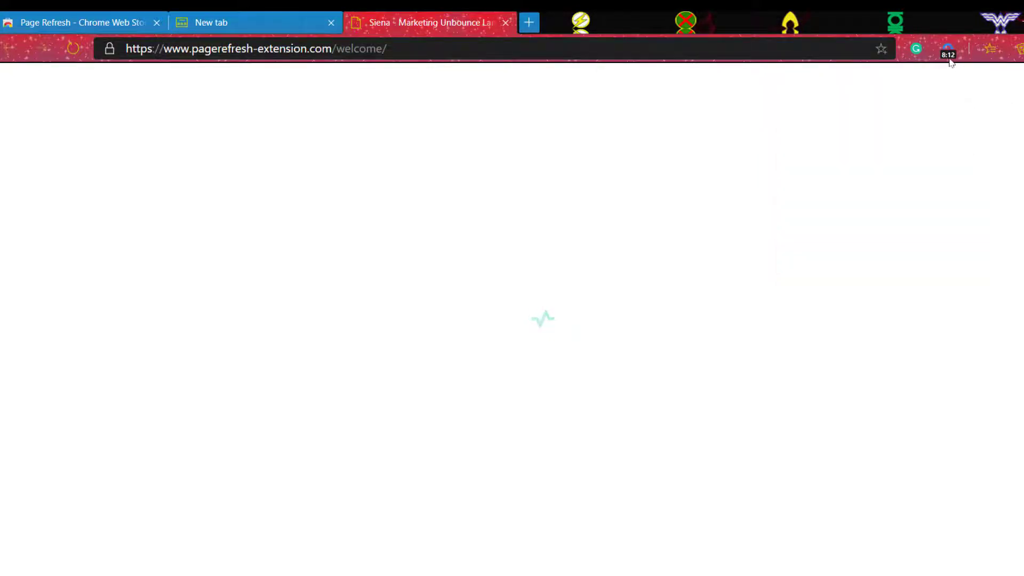
click(250, 22)
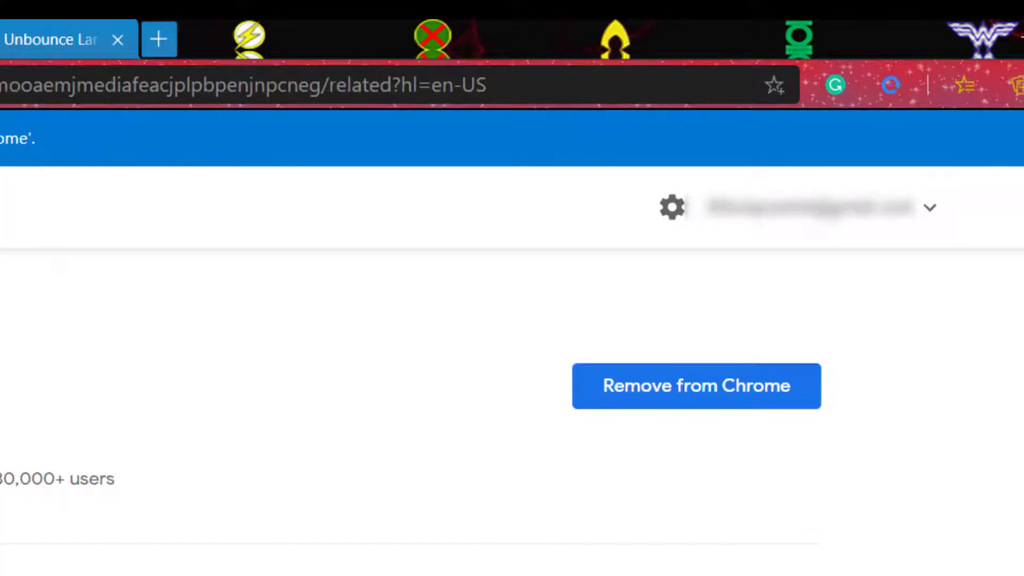
key(ctrl+w)
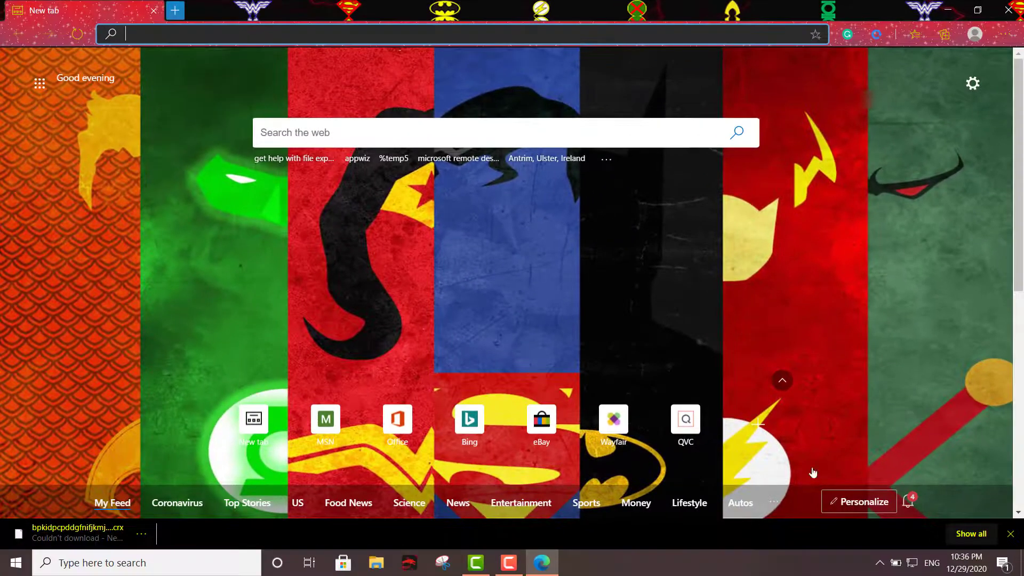
Dismiss the download bar and preview the Inspirational, Focused and Informational layouts.
click(1011, 533)
click(973, 91)
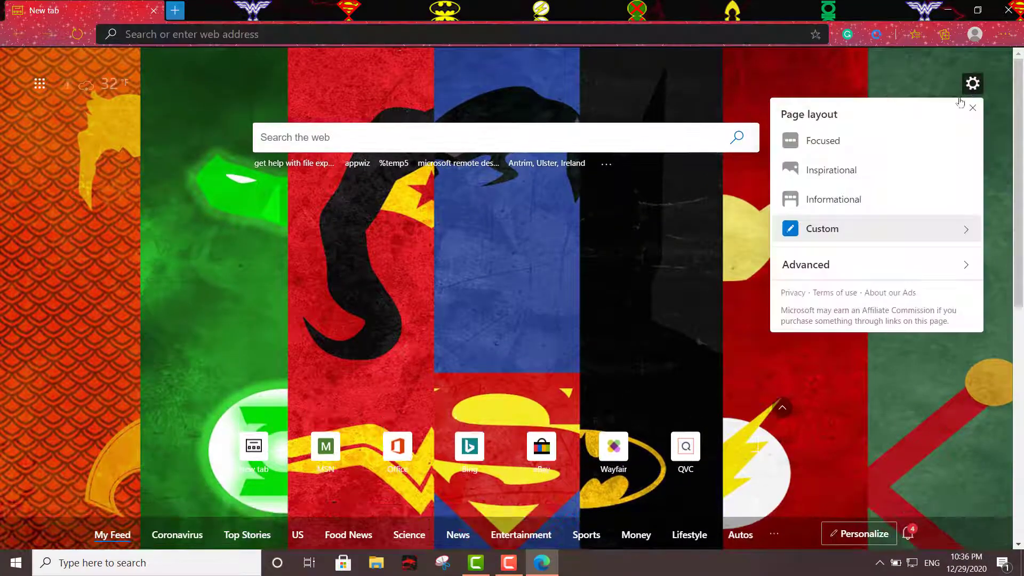
click(859, 175)
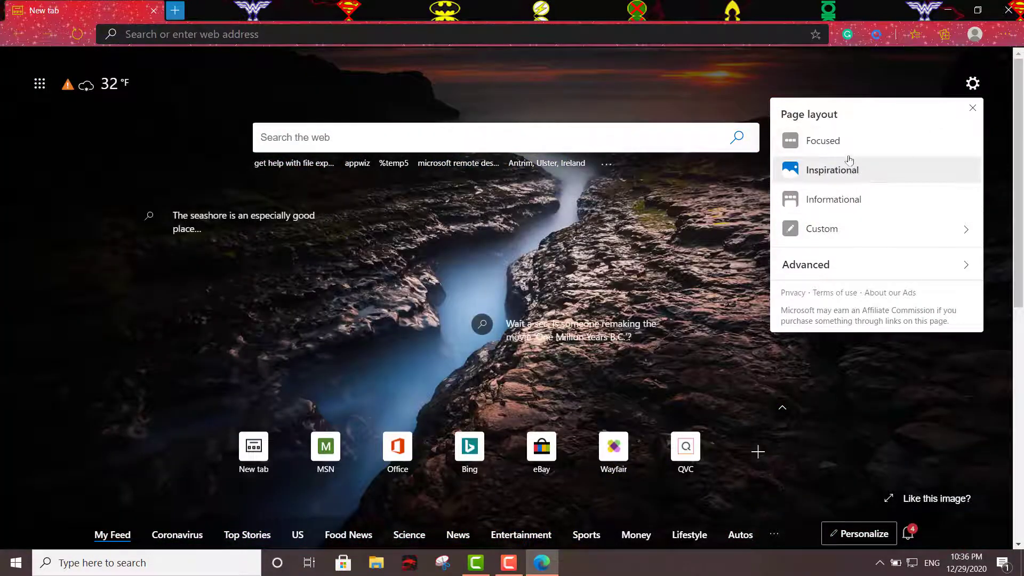
click(846, 151)
click(843, 199)
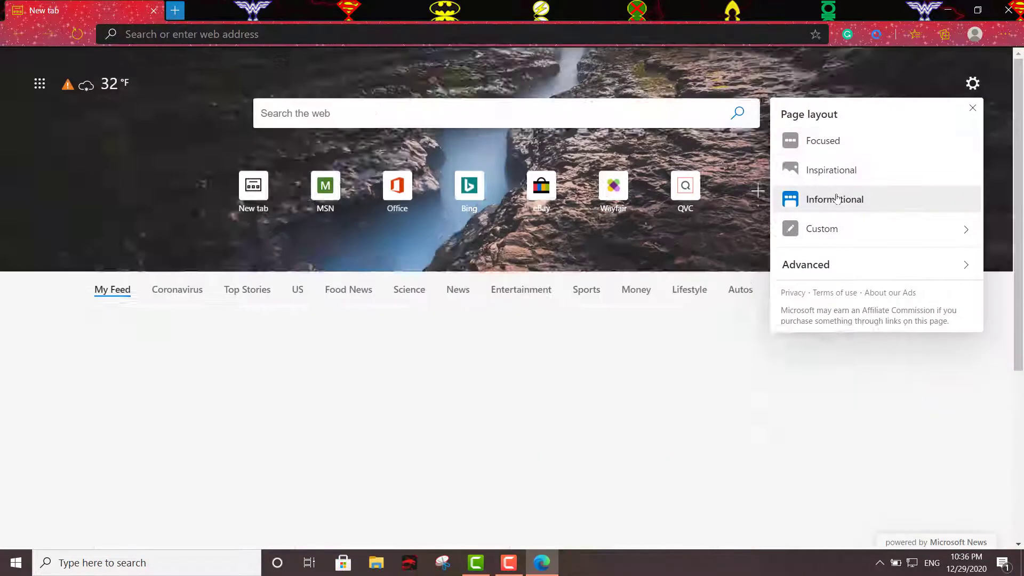
In another new tab, cycle the Focused and Informational layouts, ending on Focused.
click(174, 10)
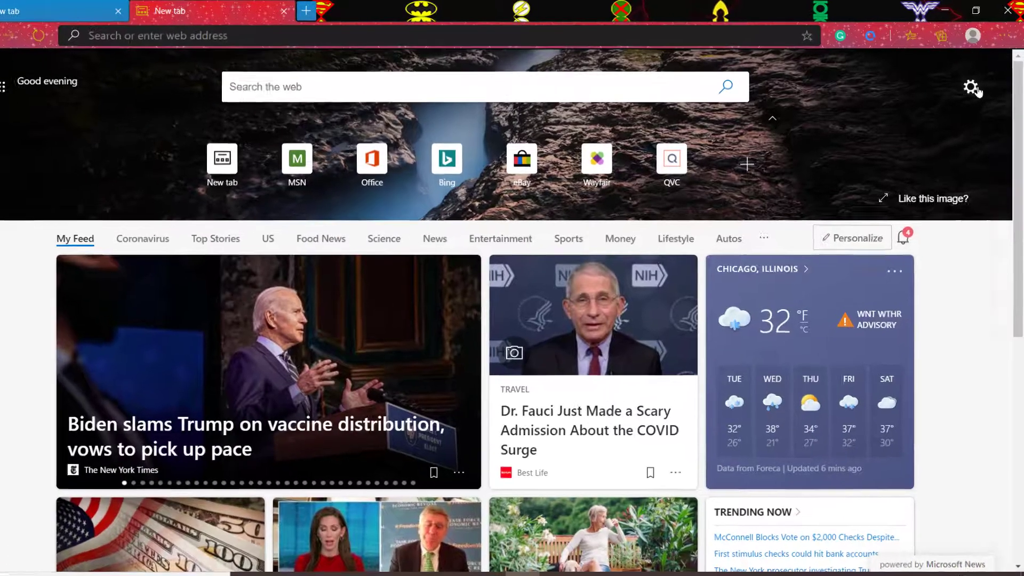
click(973, 83)
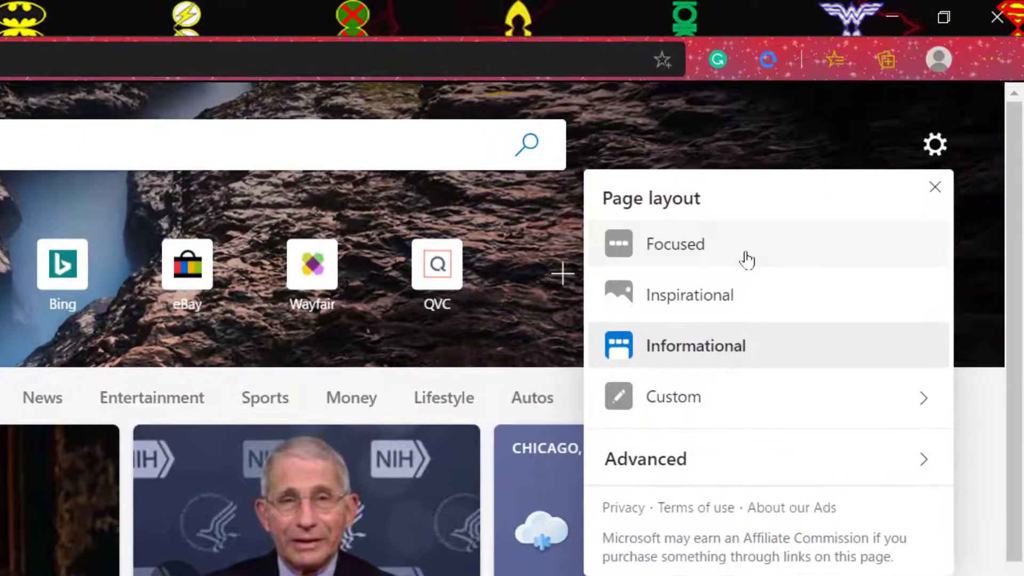
click(746, 260)
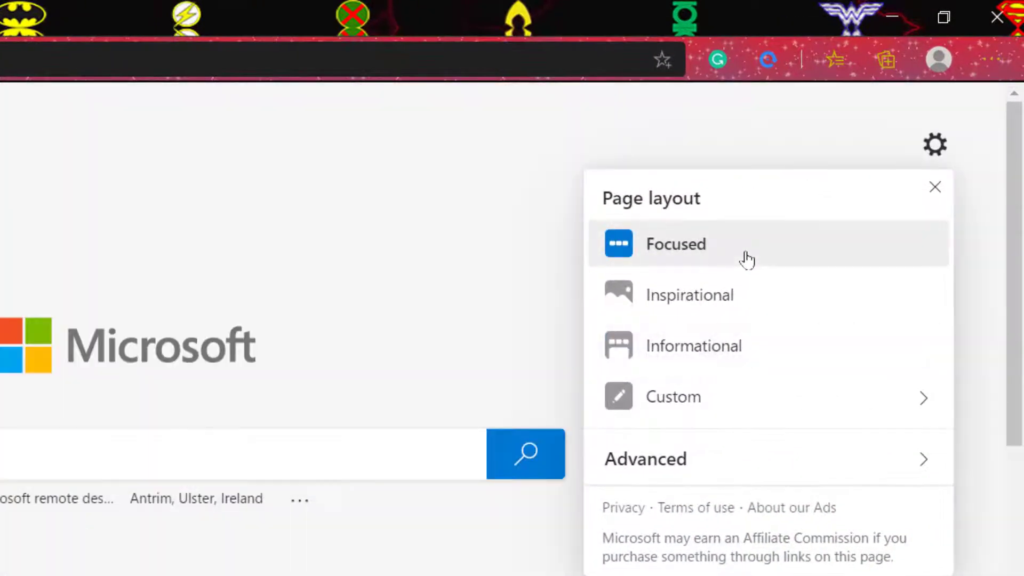
click(722, 346)
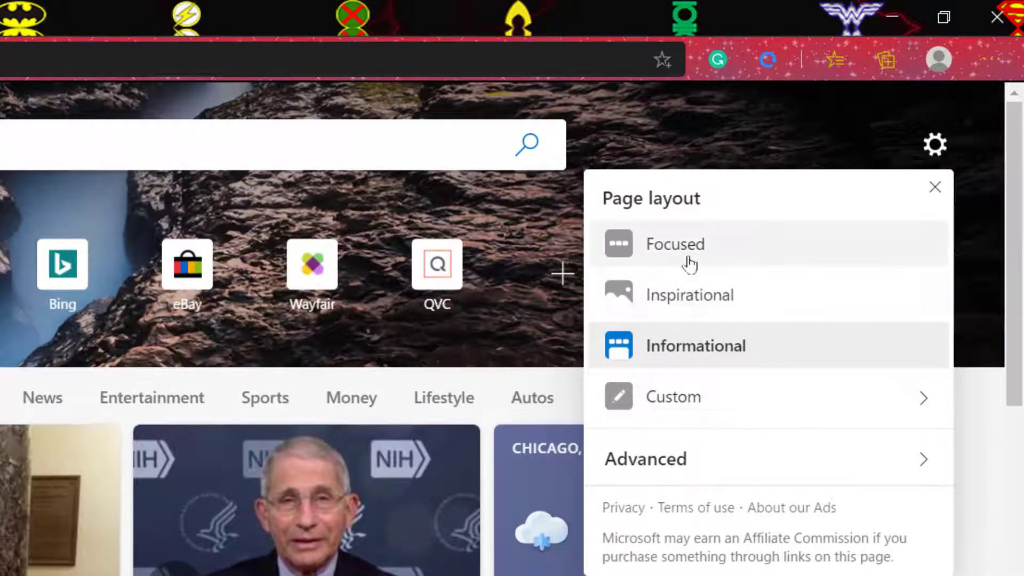
click(689, 264)
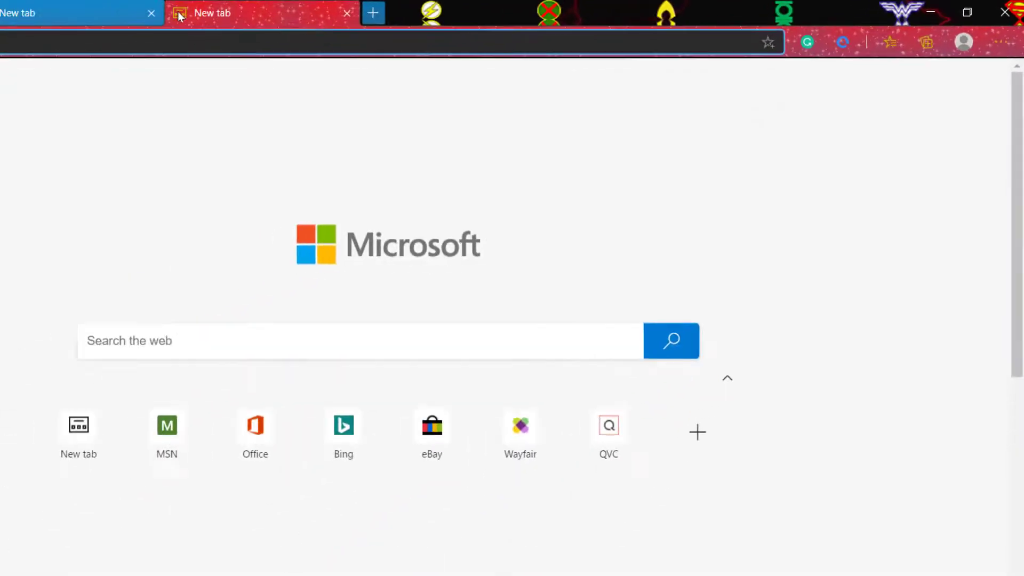
In a fresh new tab, choose the Custom layout with the Custom theme background.
key(ctrl+t)
click(212, 15)
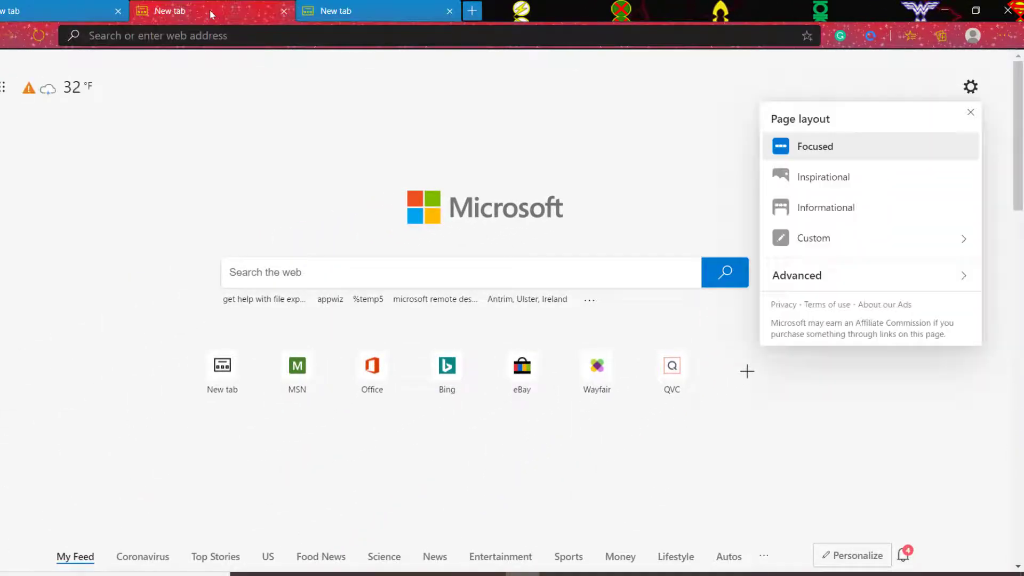
click(745, 190)
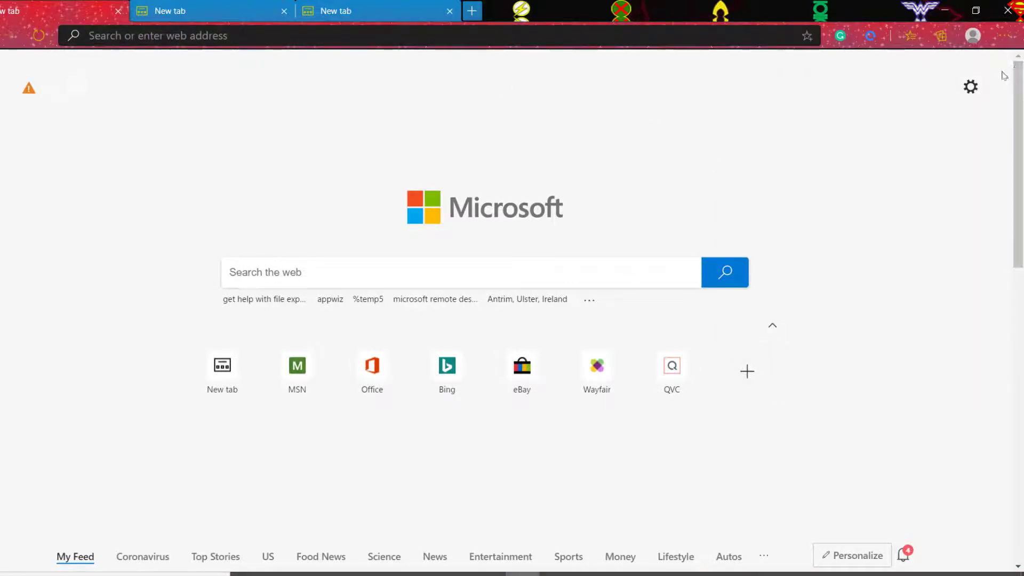
click(971, 86)
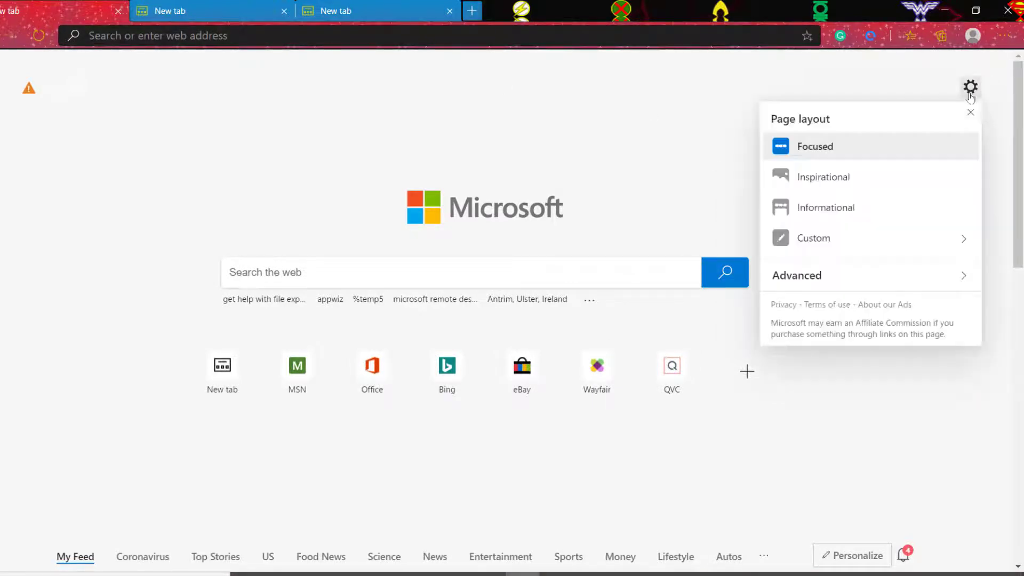
click(858, 235)
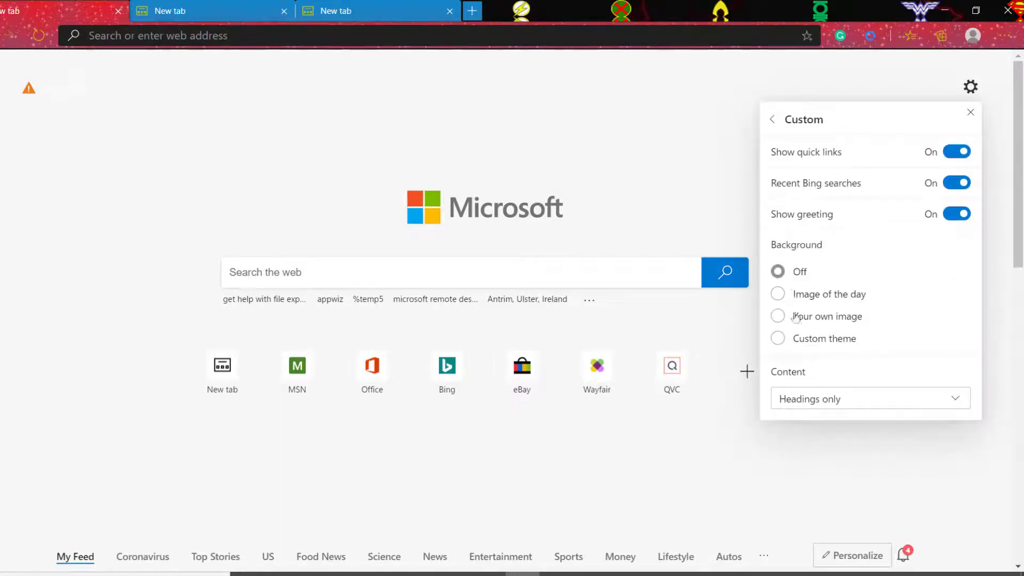
click(800, 339)
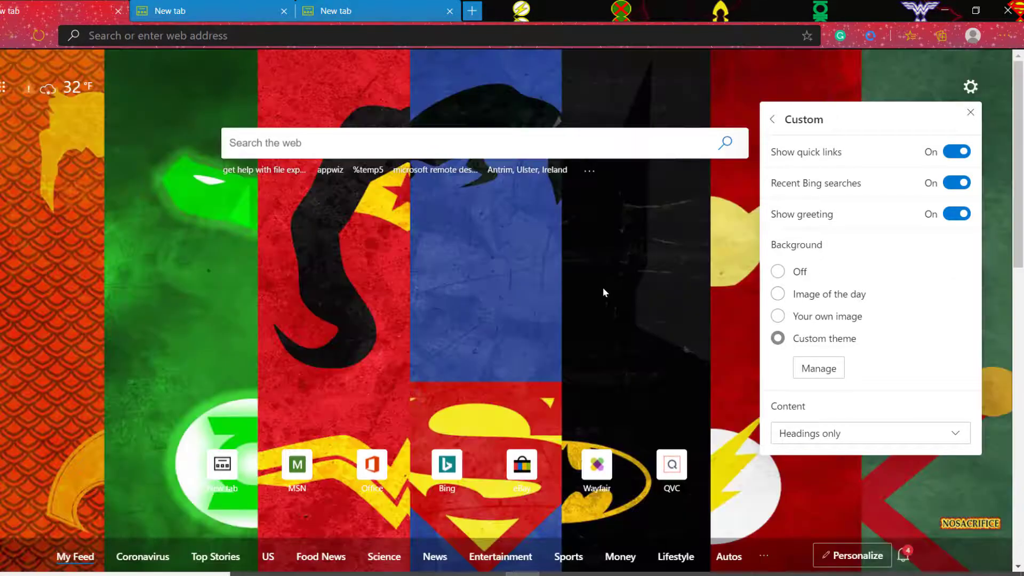
click(668, 98)
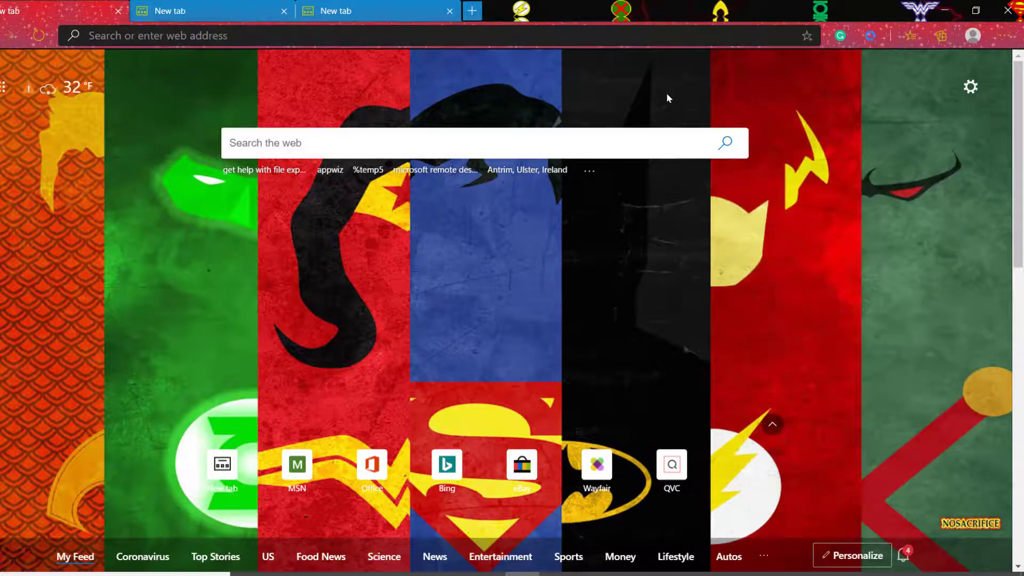
Open the Extensions page from the Settings and more menu to view Grammarly and Page Refresh.
click(1005, 38)
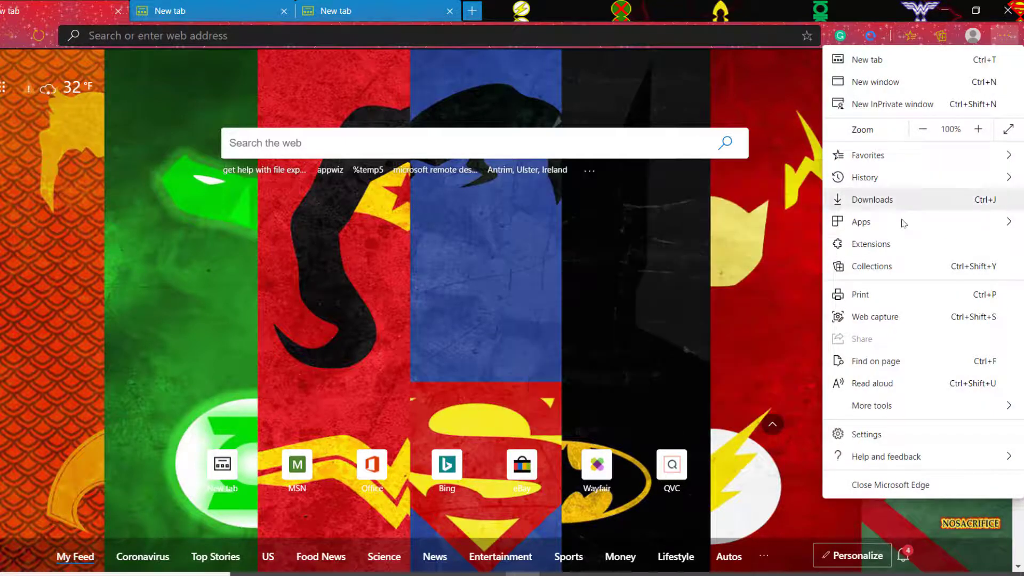
click(901, 243)
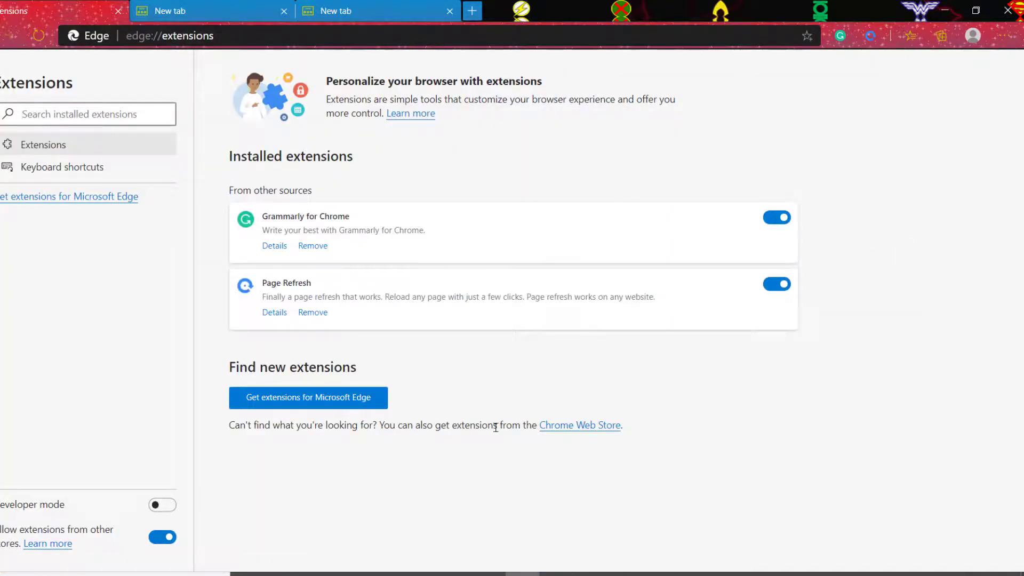